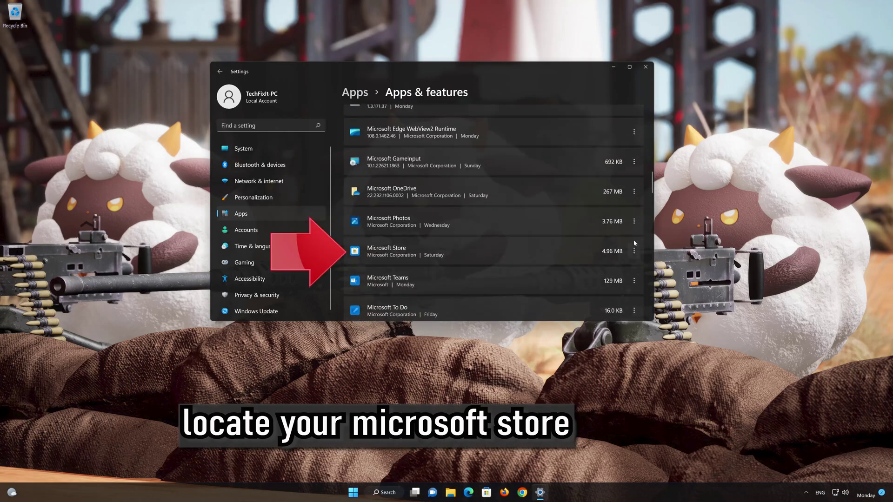
Repair the Microsoft Store app from its advanced options and reset its data, confirming the deletion.
{"action": "left_click", "coordinate": [635, 252]}
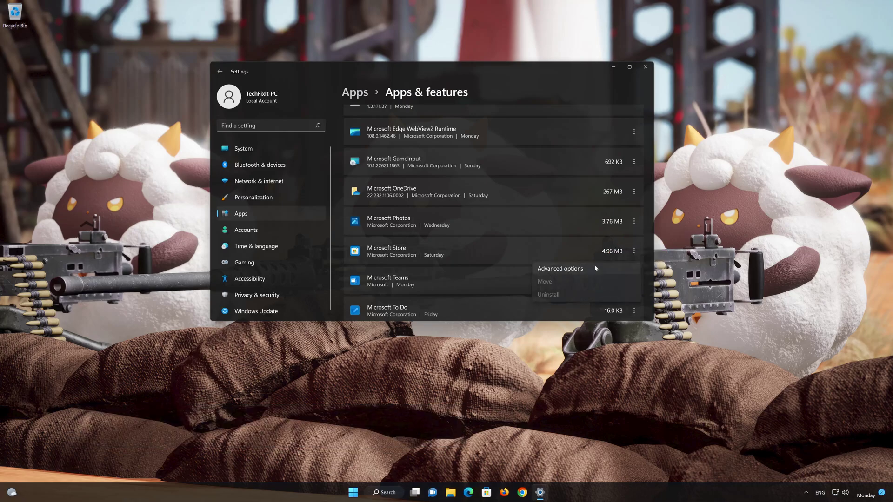
{"action": "left_click", "coordinate": [577, 269]}
{"action": "scroll", "coordinate": [576, 262], "scroll_direction": "down", "scroll_amount": 5}
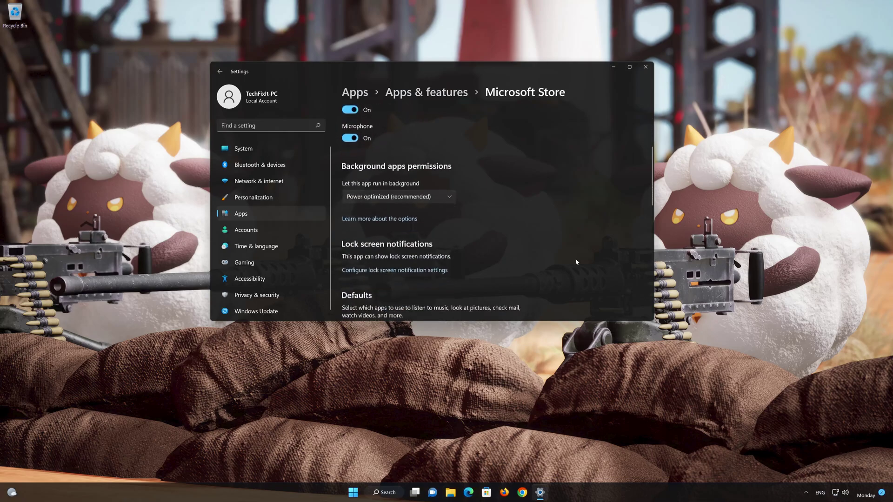
{"action": "scroll", "coordinate": [576, 262], "scroll_direction": "down", "scroll_amount": 2}
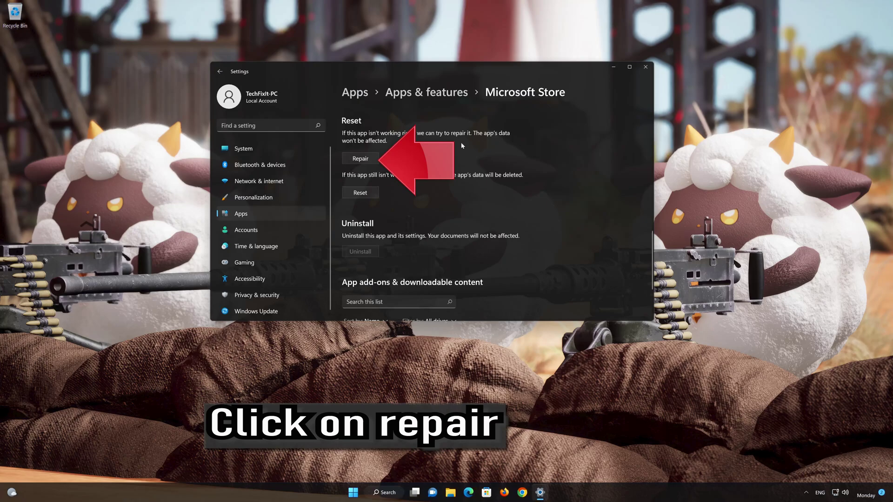
{"action": "left_click", "coordinate": [370, 159]}
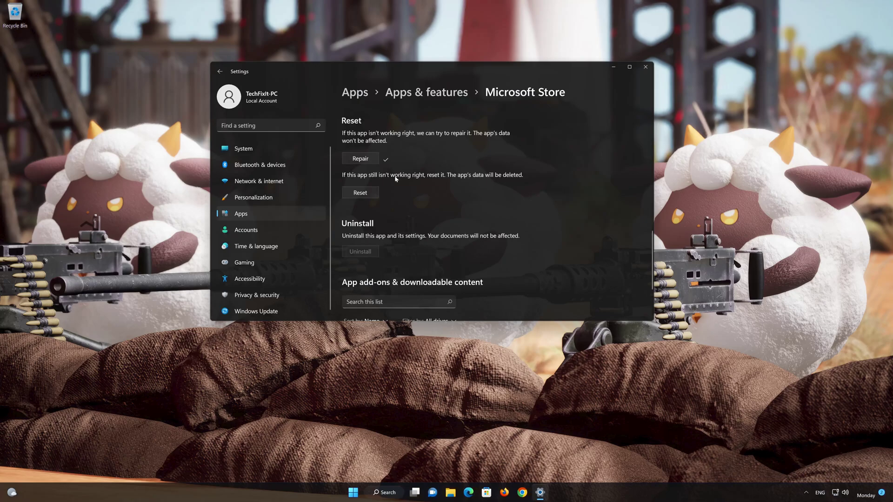
{"action": "left_click", "coordinate": [356, 194]}
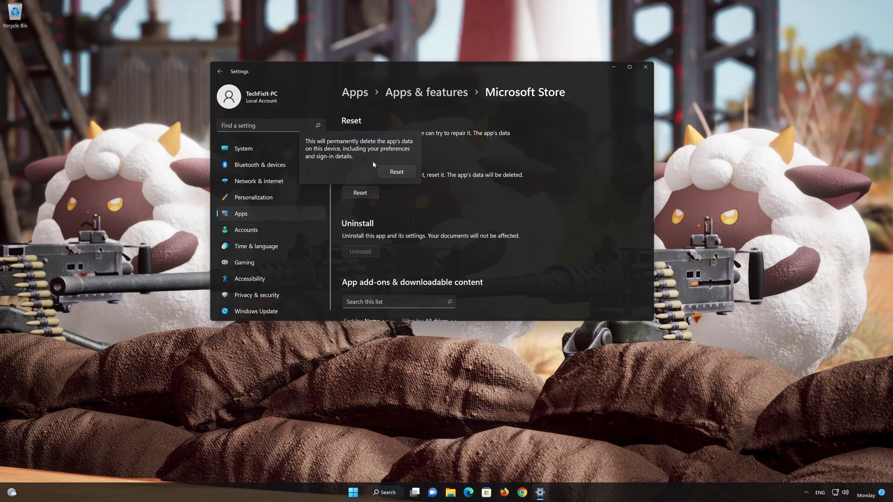
{"action": "left_click", "coordinate": [396, 172]}
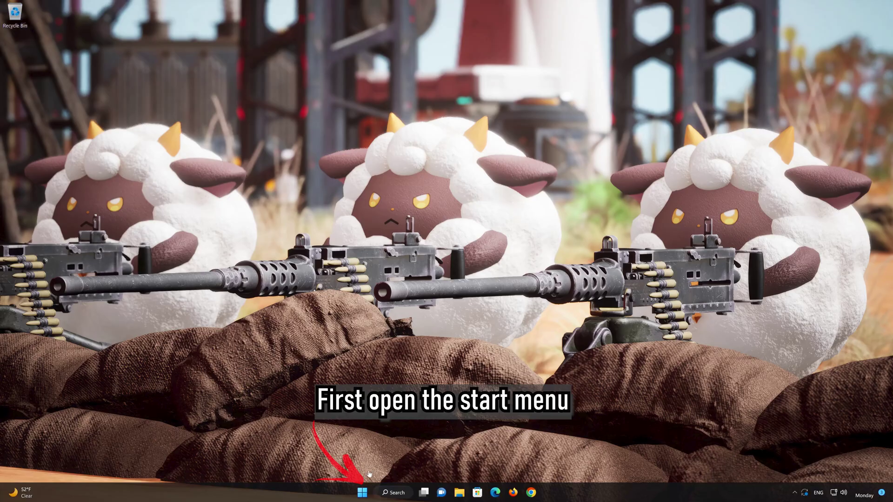
Open the Apps & features list in Windows Settings.
{"action": "left_click", "coordinate": [362, 493]}
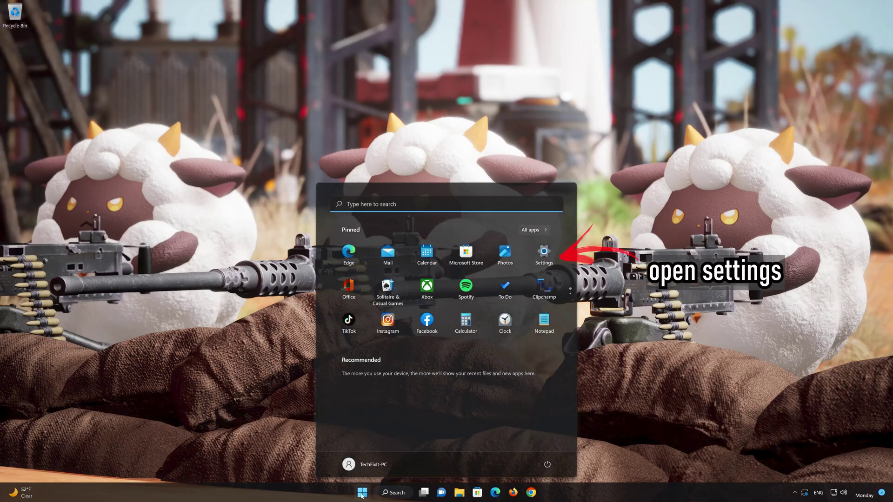
{"action": "left_click", "coordinate": [544, 254]}
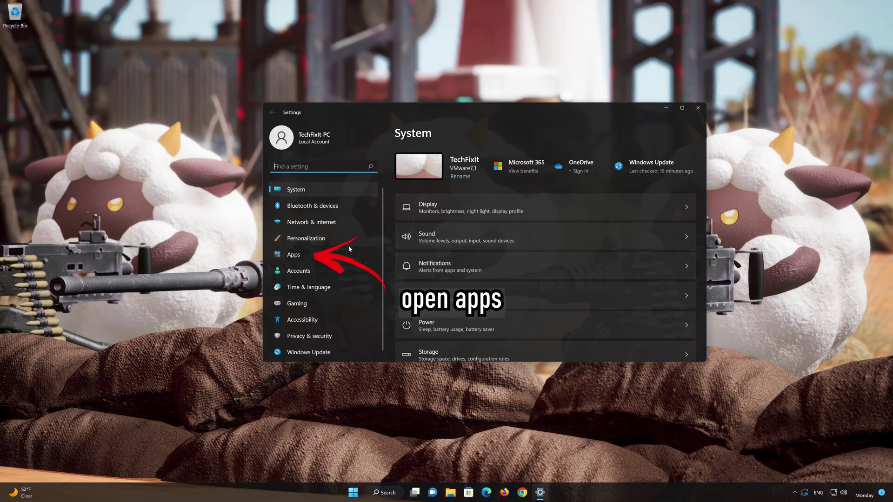
{"action": "left_click", "coordinate": [300, 254]}
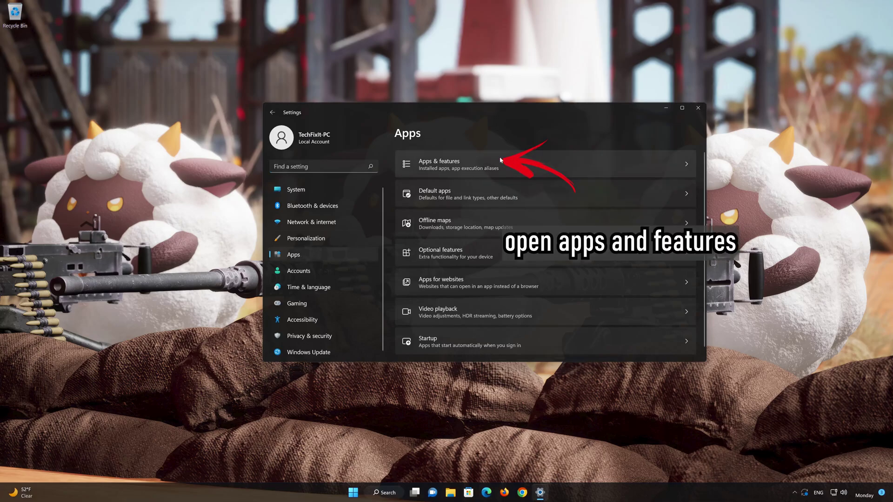
{"action": "left_click", "coordinate": [479, 167]}
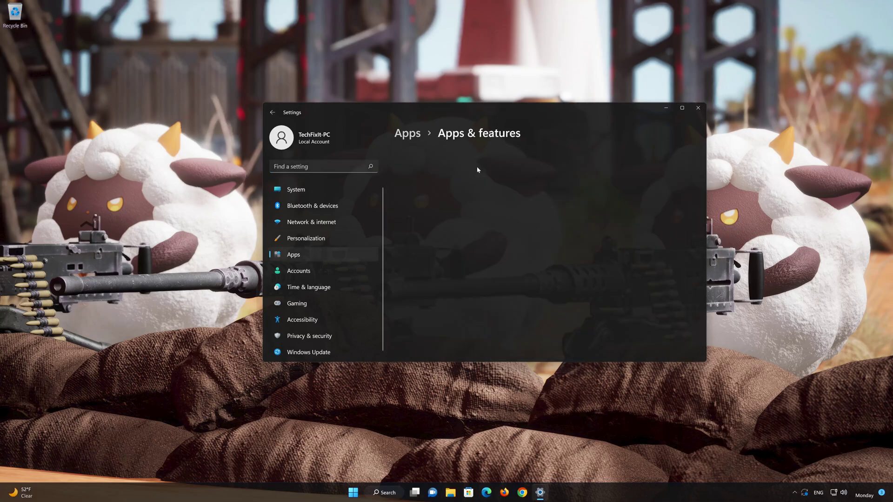
Find the Xbox app among the installed apps and open its advanced options.
{"action": "scroll", "coordinate": [559, 274], "scroll_direction": "down", "scroll_amount": 5}
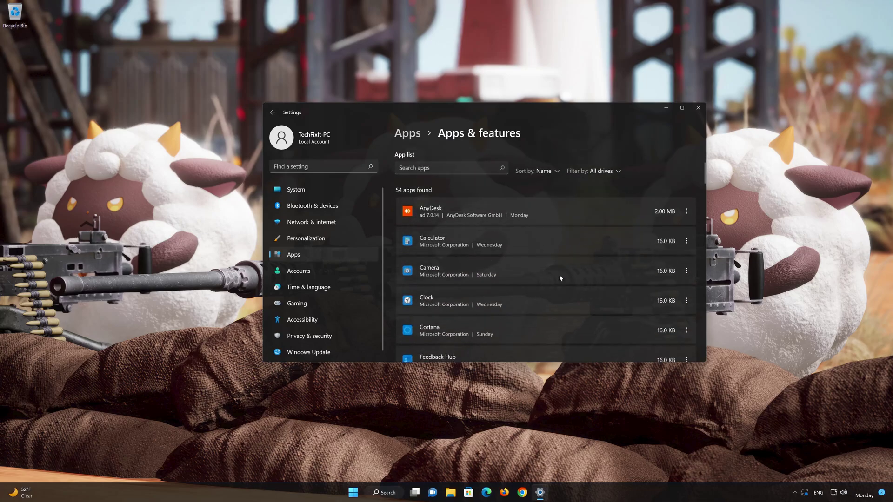
{"action": "scroll", "coordinate": [560, 279], "scroll_direction": "down", "scroll_amount": 15}
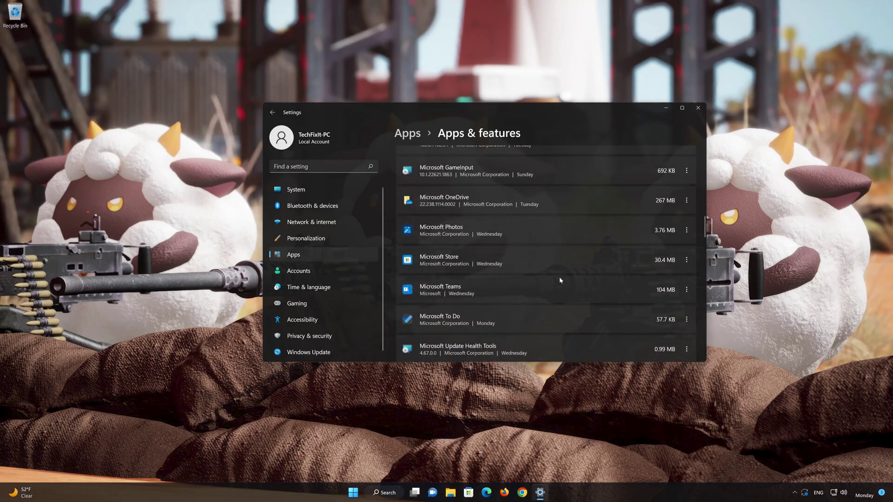
{"action": "scroll", "coordinate": [560, 281], "scroll_direction": "down", "scroll_amount": 15}
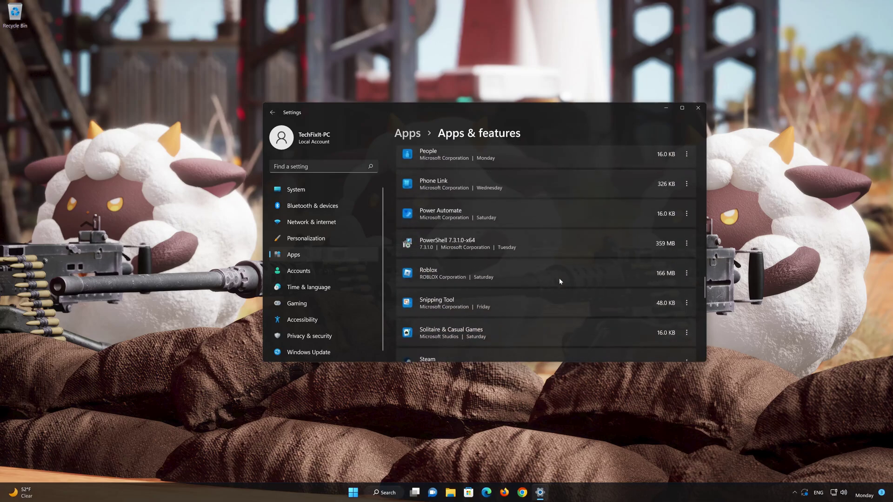
{"action": "scroll", "coordinate": [560, 281], "scroll_direction": "down", "scroll_amount": 4}
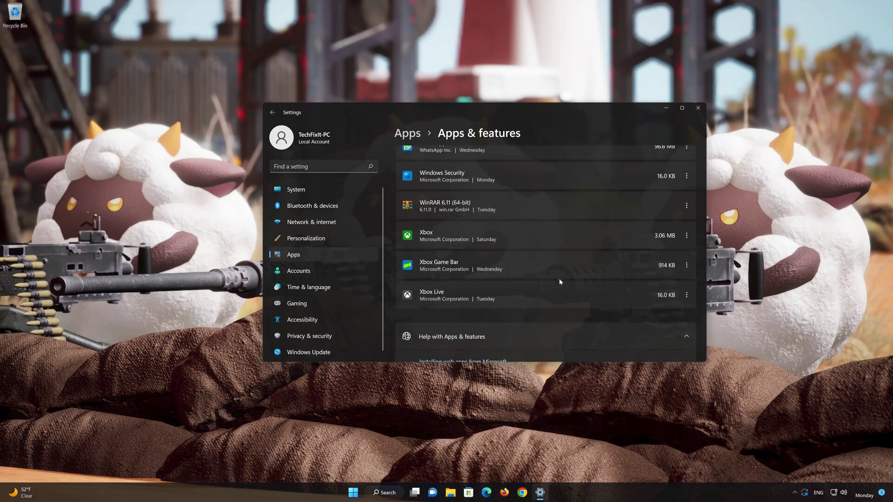
{"action": "scroll", "coordinate": [560, 281], "scroll_direction": "up", "scroll_amount": 1}
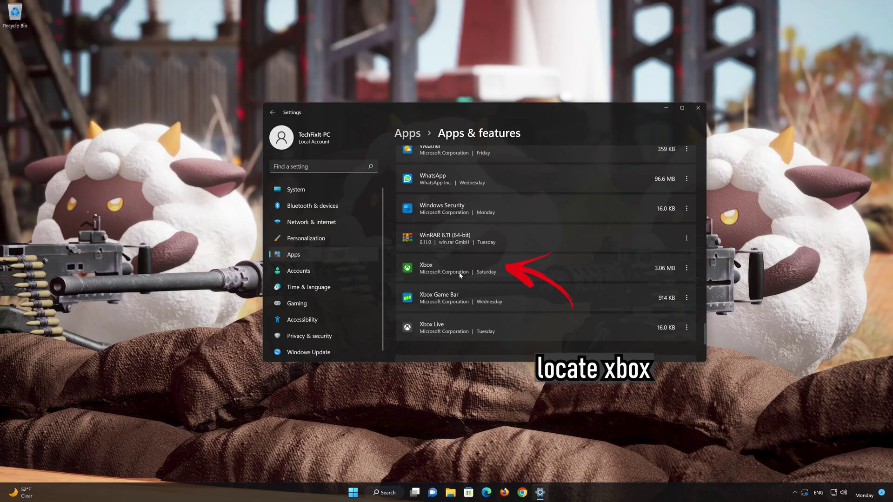
{"action": "left_click", "coordinate": [687, 268]}
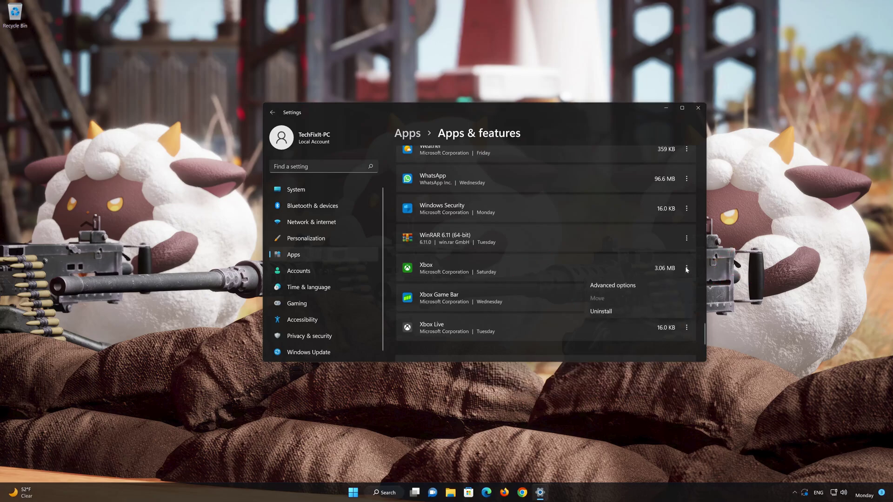
{"action": "left_click", "coordinate": [615, 287]}
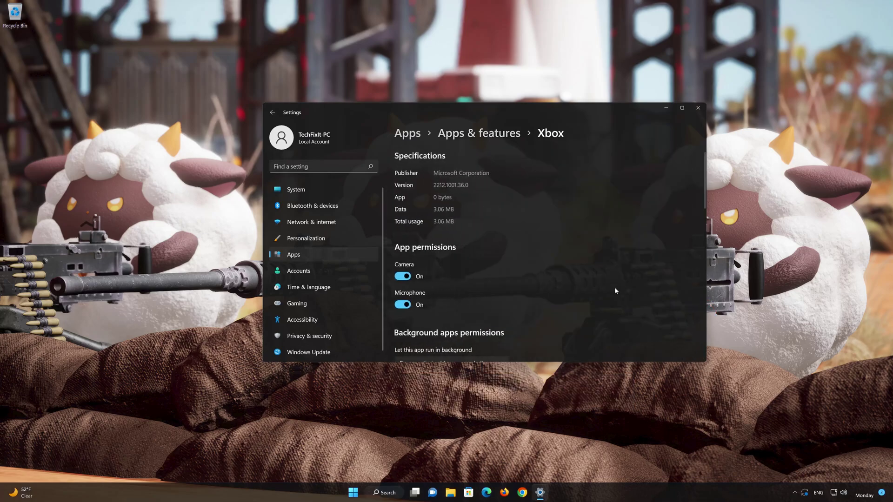
Repair the Xbox app and reset its data, confirming the deletion.
{"action": "scroll", "coordinate": [613, 288], "scroll_direction": "down", "scroll_amount": 3}
{"action": "scroll", "coordinate": [613, 289], "scroll_direction": "down", "scroll_amount": 5}
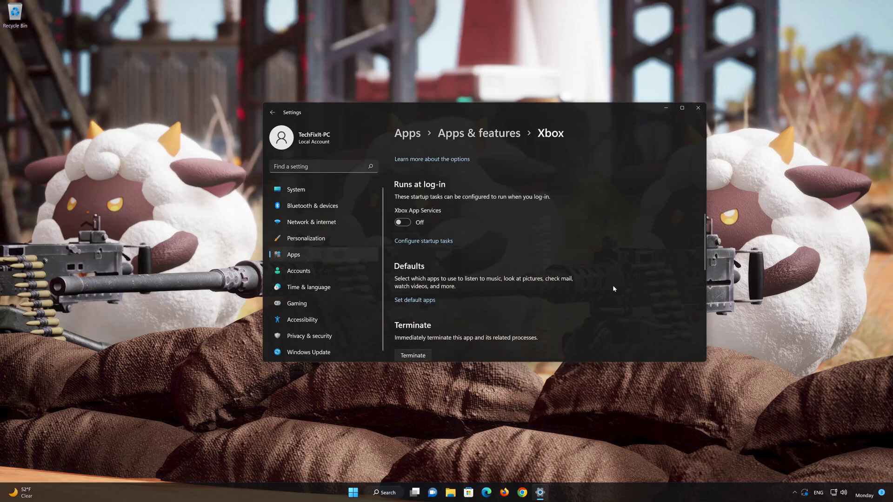
{"action": "scroll", "coordinate": [613, 288], "scroll_direction": "down", "scroll_amount": 2}
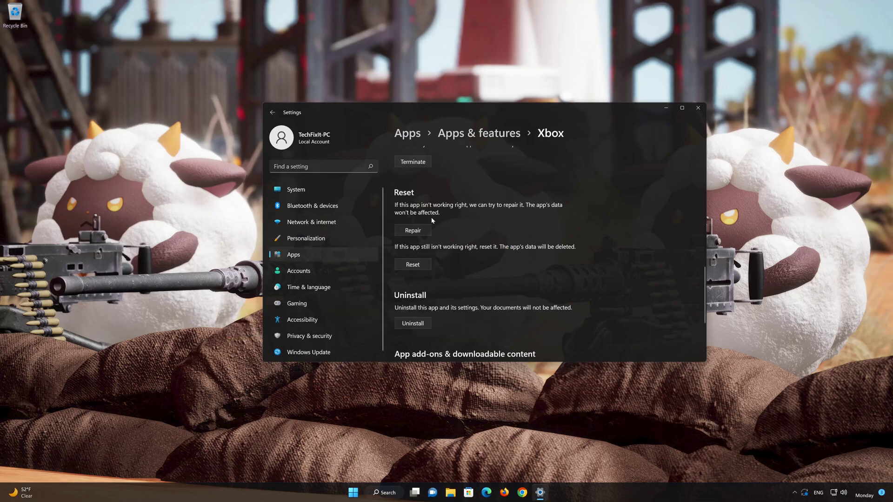
{"action": "left_click", "coordinate": [411, 233]}
{"action": "left_click", "coordinate": [415, 265]}
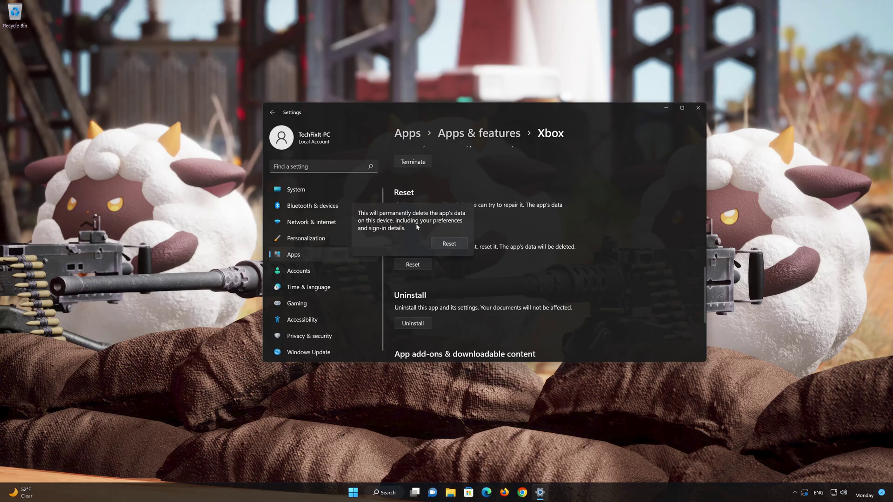
{"action": "left_click", "coordinate": [449, 243]}
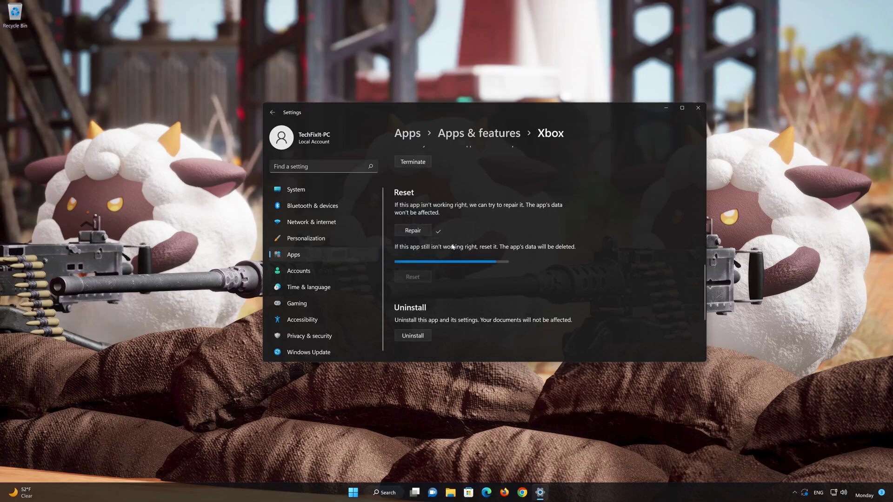
Uninstall the Xbox app, confirm the removal, and close Windows Settings.
{"action": "scroll", "coordinate": [450, 261], "scroll_direction": "down", "scroll_amount": 2}
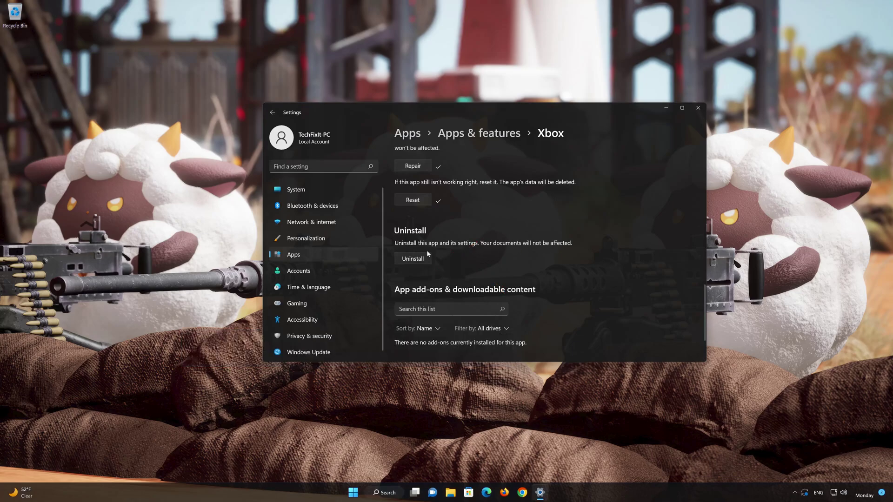
{"action": "left_click", "coordinate": [414, 259]}
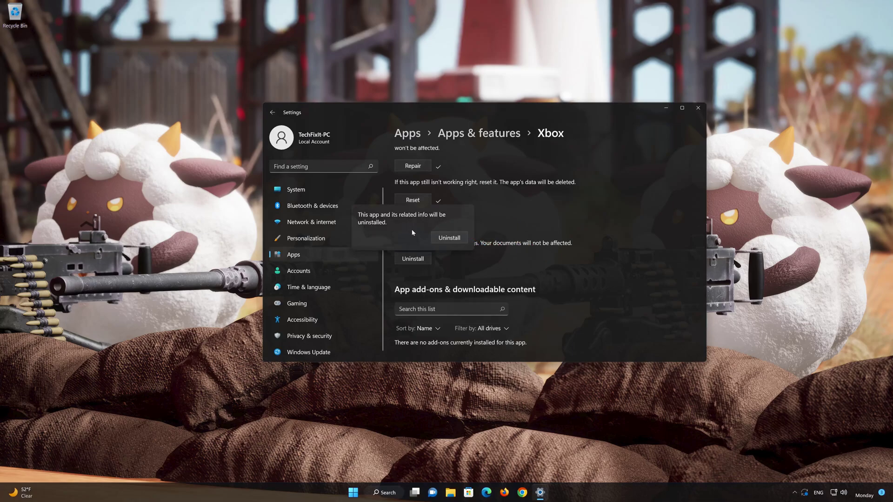
{"action": "left_click", "coordinate": [454, 240]}
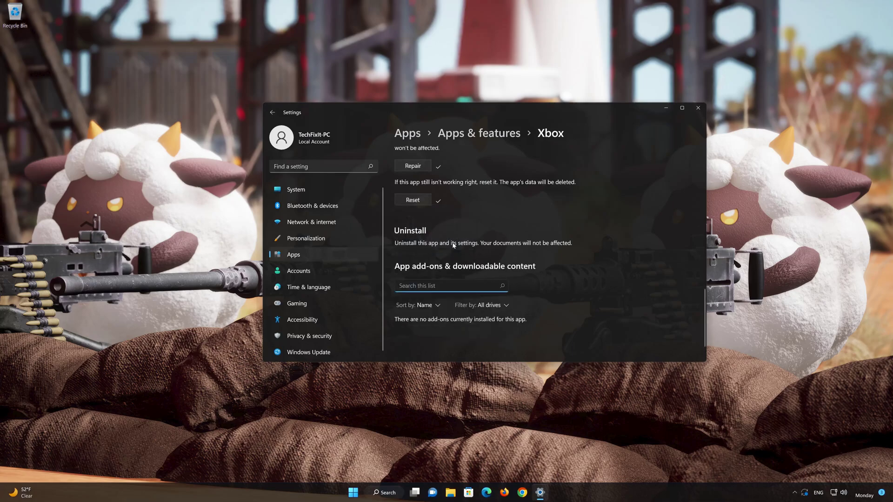
{"action": "left_click", "coordinate": [698, 108]}
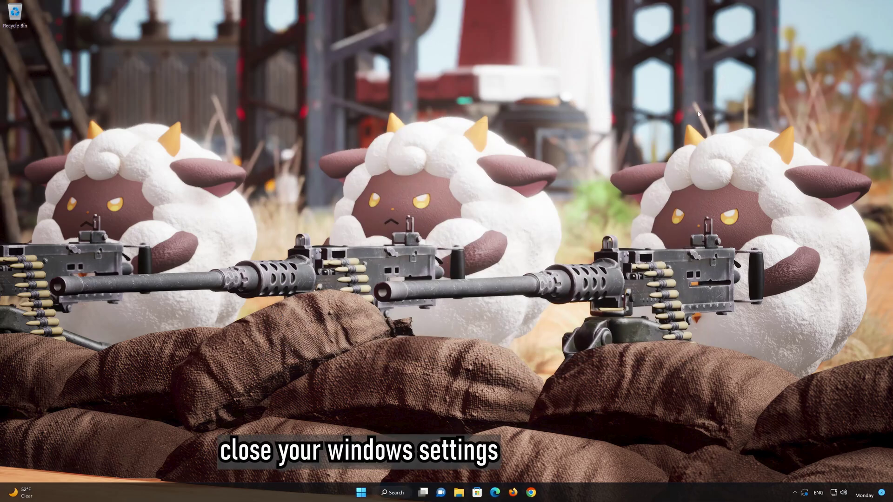
Search the Microsoft Store for "xbox" and install the Xbox app from Microsoft Corporation.
{"action": "left_click", "coordinate": [478, 492]}
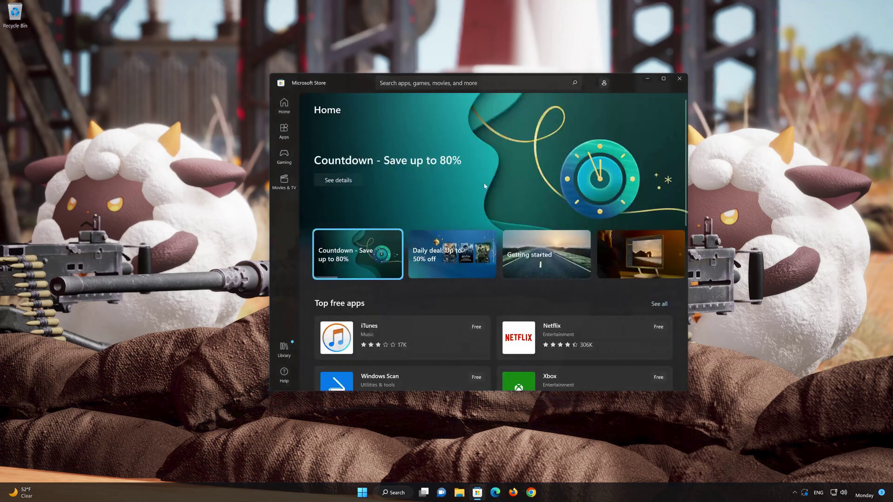
{"action": "left_click", "coordinate": [474, 83]}
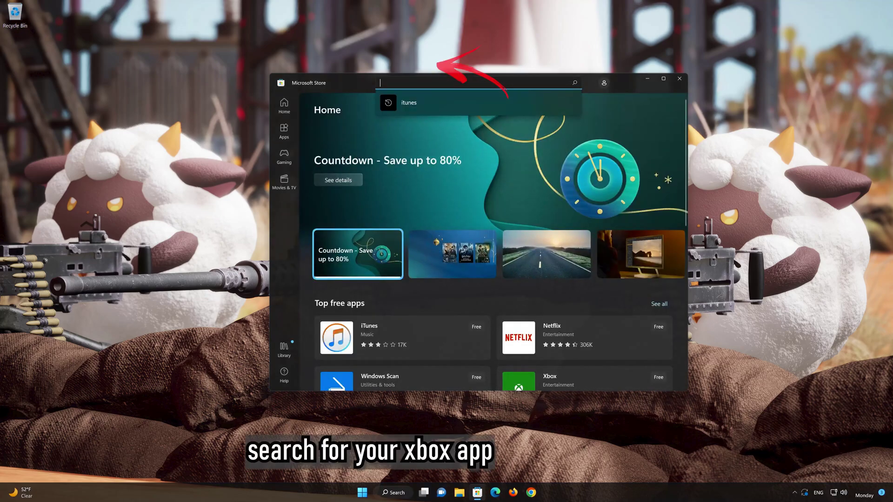
{"action": "type", "text": "xbox"}
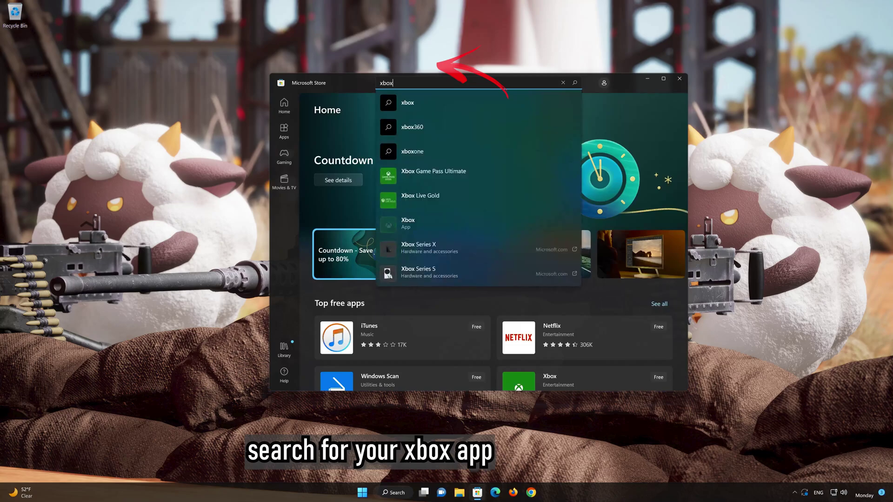
{"action": "left_click", "coordinate": [422, 221]}
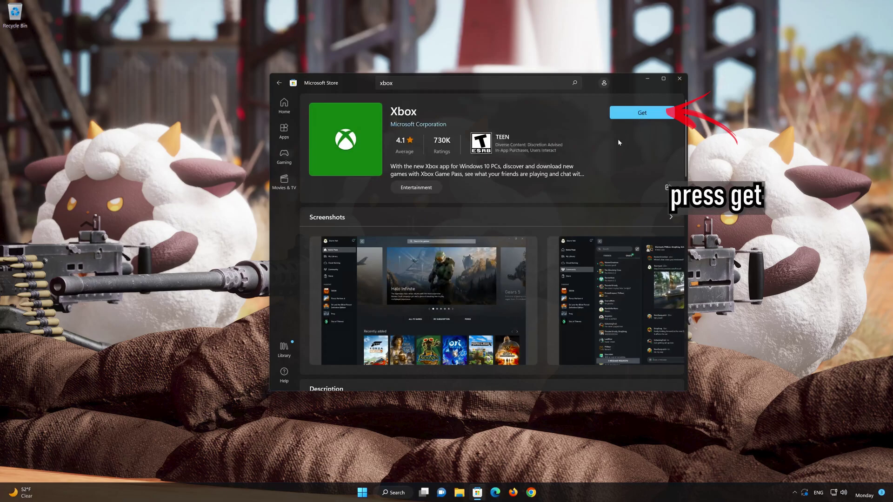
{"action": "left_click", "coordinate": [637, 114]}
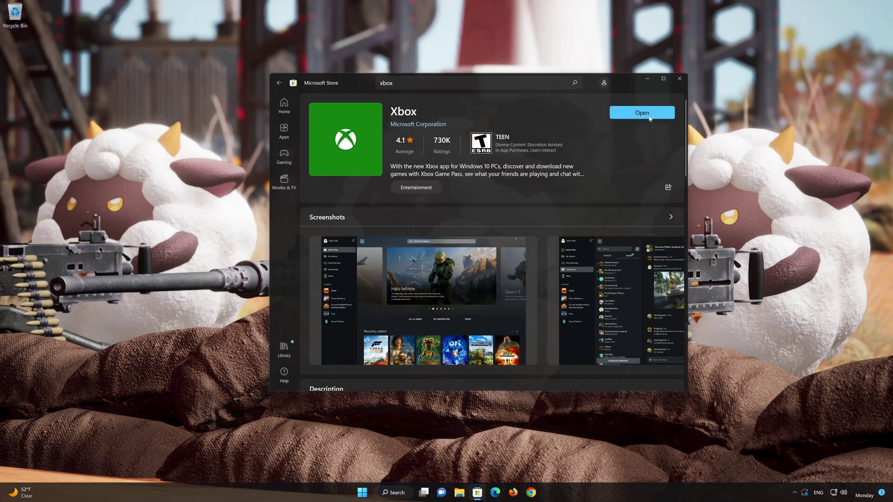
Launch the Xbox app and browse its Game Pass catalog without signing in, closing both Xbox and the Microsoft Store when done.
{"action": "left_click", "coordinate": [657, 112]}
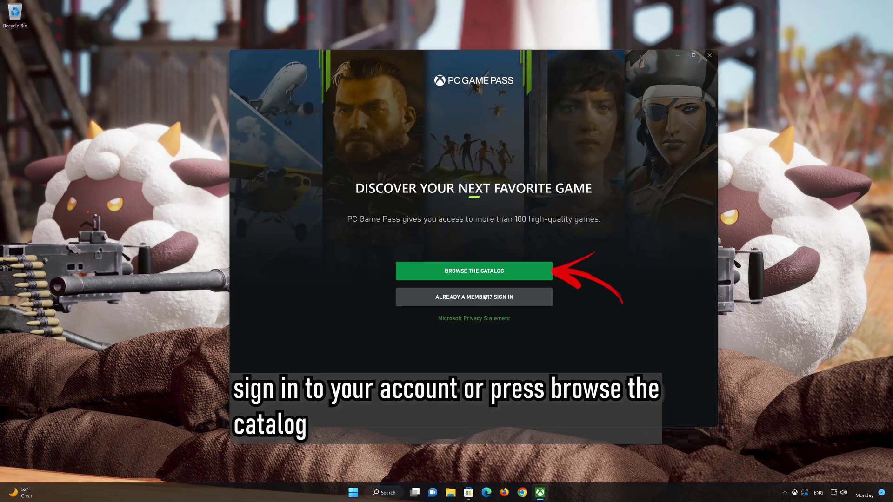
{"action": "left_click", "coordinate": [493, 271]}
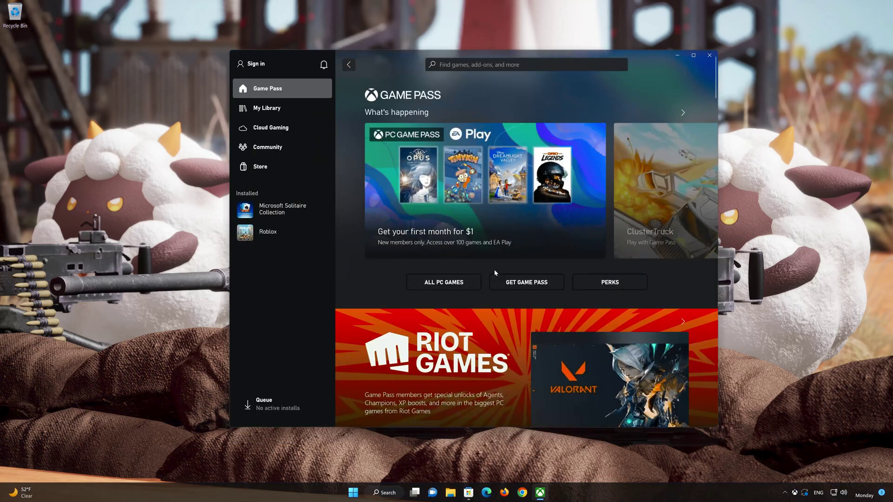
{"action": "scroll", "coordinate": [495, 273], "scroll_direction": "down", "scroll_amount": 8}
{"action": "scroll", "coordinate": [495, 272], "scroll_direction": "down", "scroll_amount": 6}
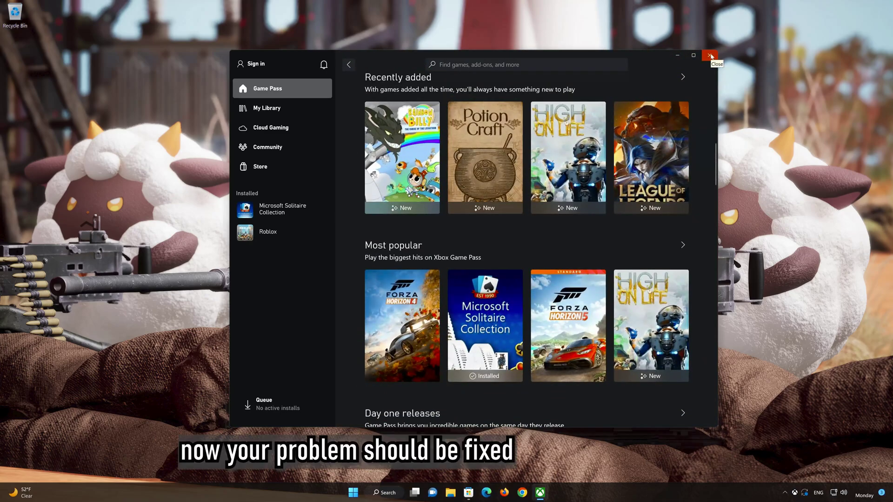
{"action": "left_click", "coordinate": [711, 56]}
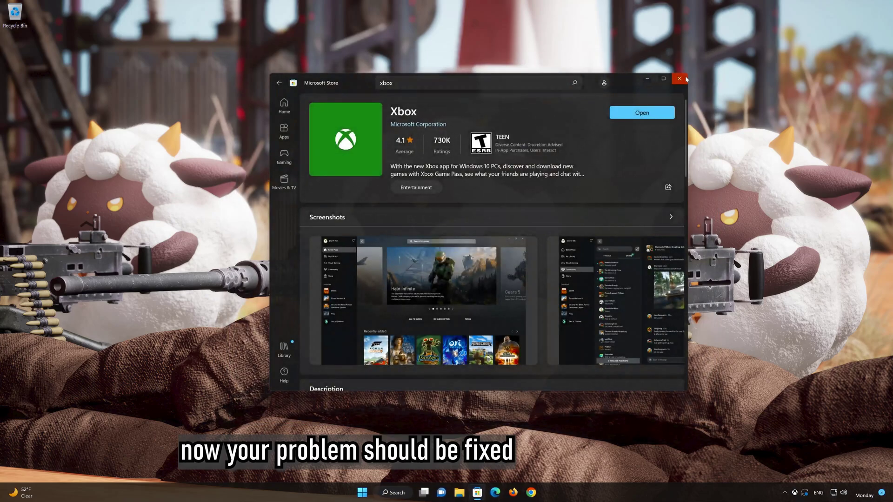
{"action": "left_click", "coordinate": [682, 79]}
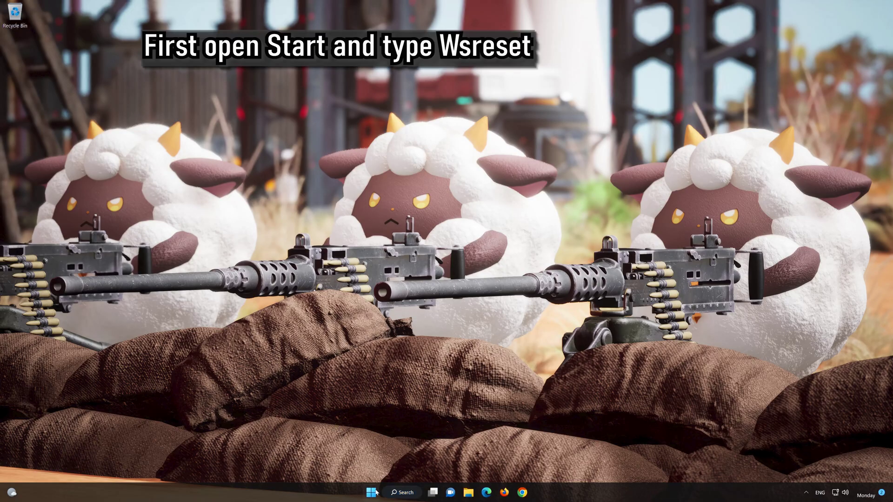
Find and run the wsreset command to reset the Microsoft Store cache.
{"action": "left_click", "coordinate": [372, 492]}
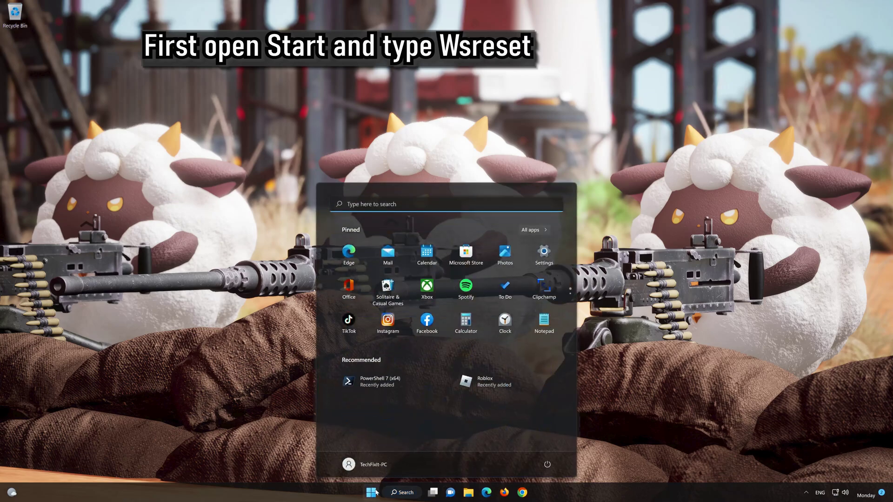
{"action": "type", "text": "wsrese"}
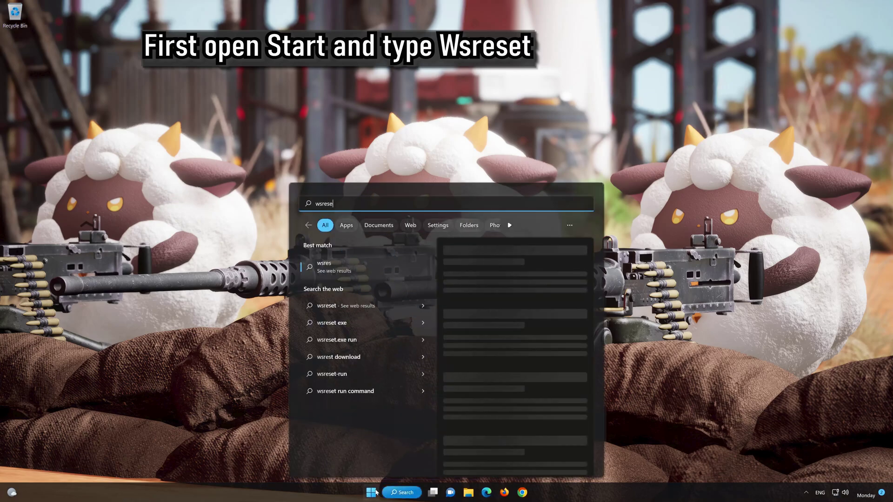
{"action": "type", "text": "t"}
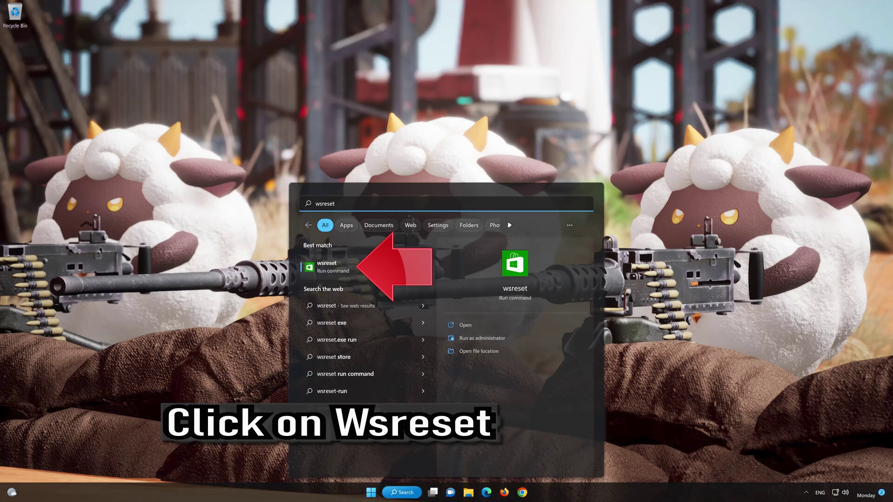
{"action": "left_click", "coordinate": [377, 268]}
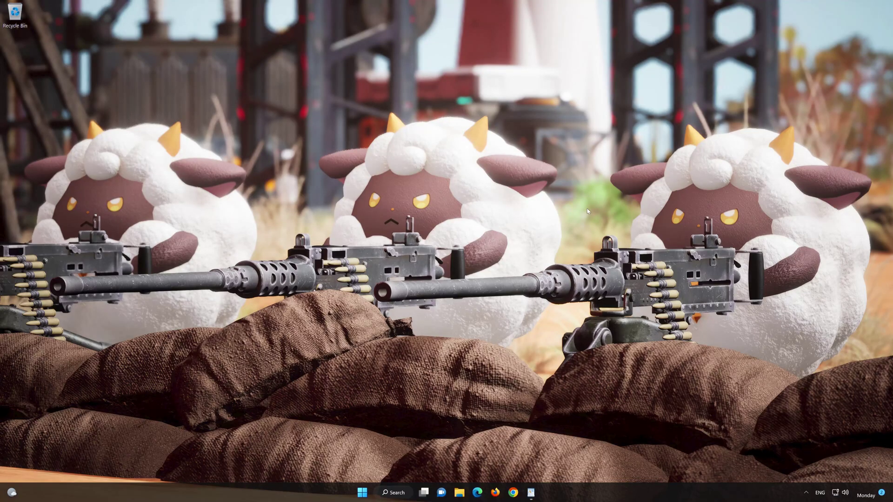
Launch PowerShell 7 (x64) as administrator, allow it to make changes, and move its window toward the middle of the desktop.
{"action": "left_click", "coordinate": [362, 494]}
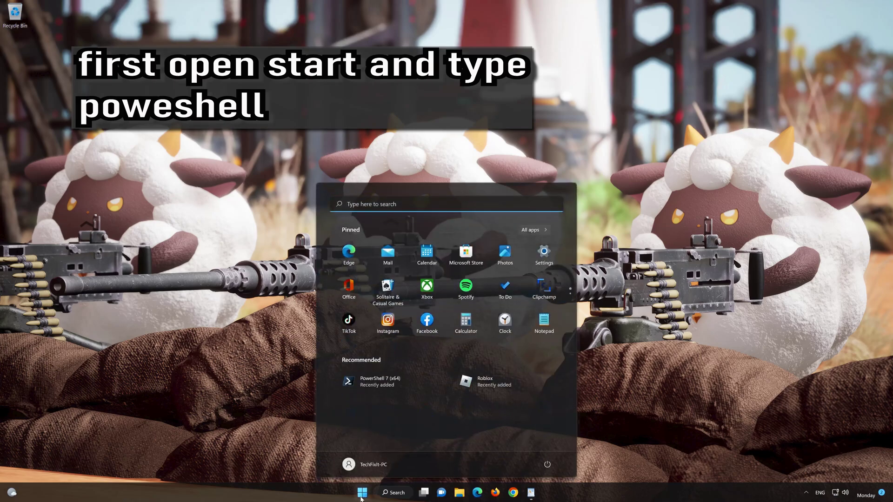
{"action": "type", "text": "powersh"}
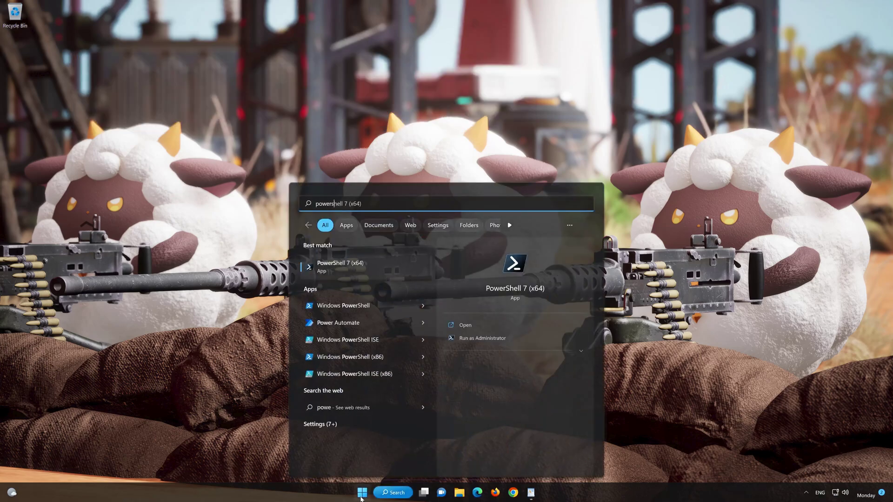
{"action": "type", "text": "ell"}
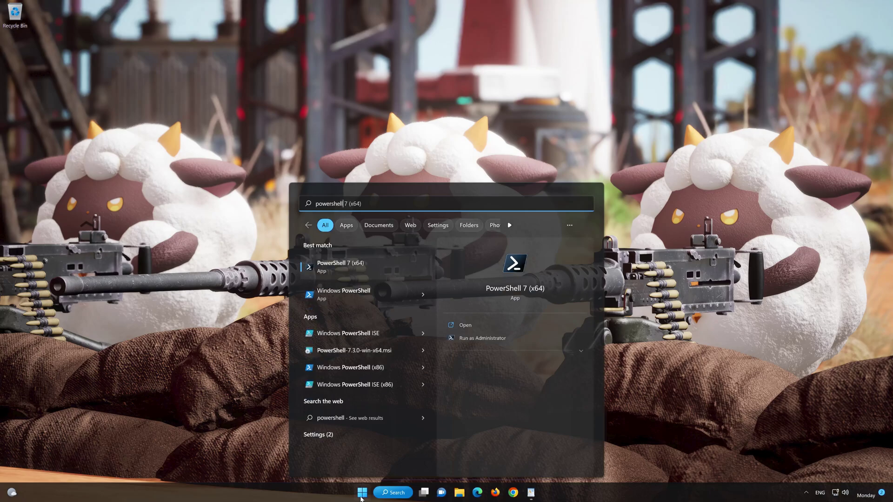
{"action": "right_click", "coordinate": [381, 268]}
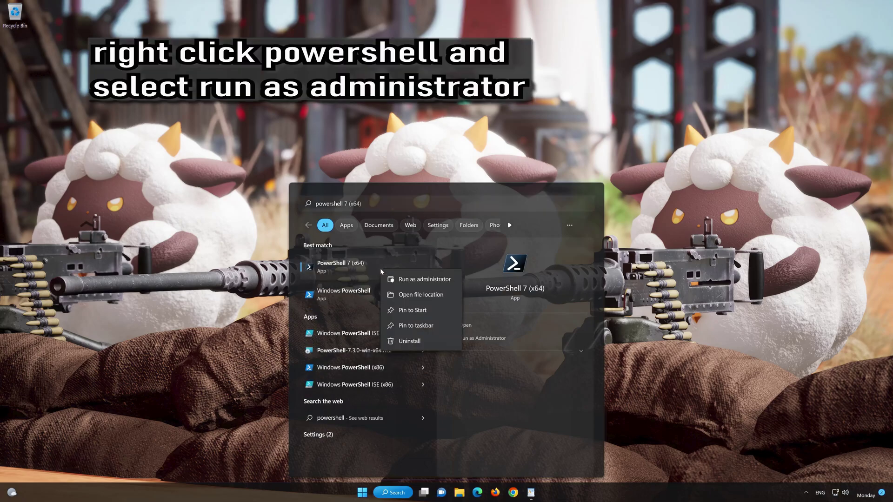
{"action": "left_click", "coordinate": [432, 280]}
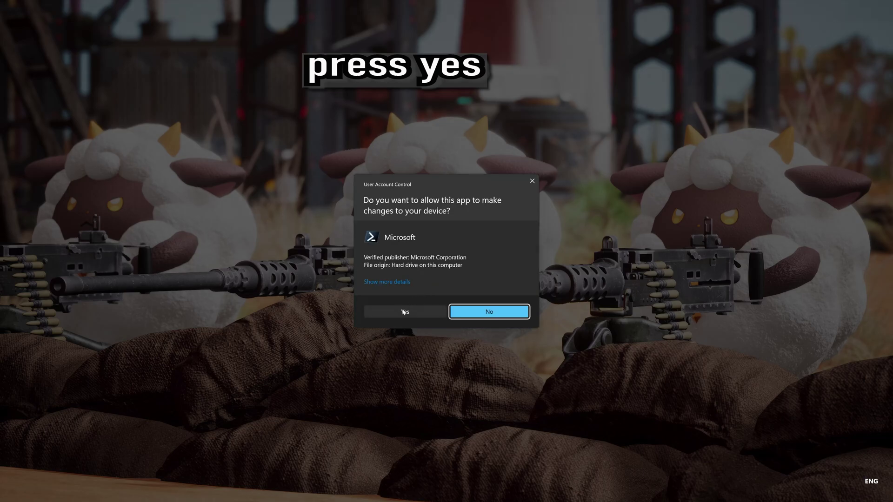
{"action": "left_click", "coordinate": [404, 312]}
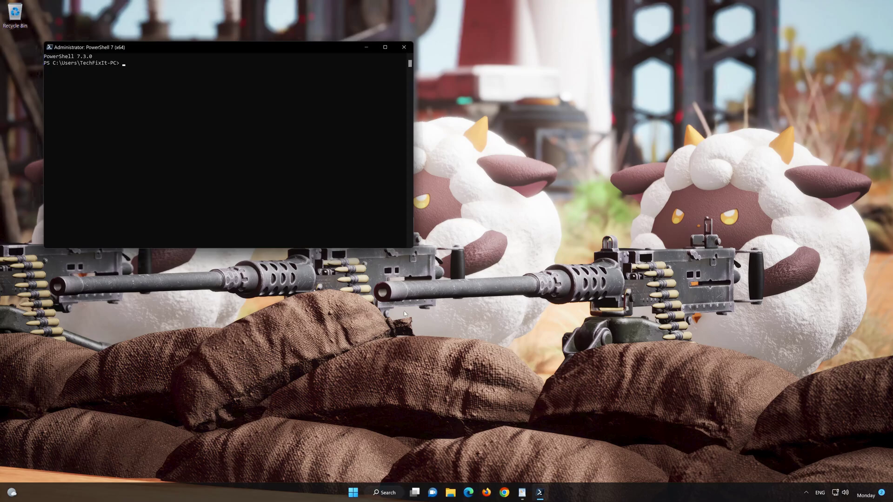
{"action": "left_click_drag", "start_coordinate": [273, 55], "coordinate": [520, 99]}
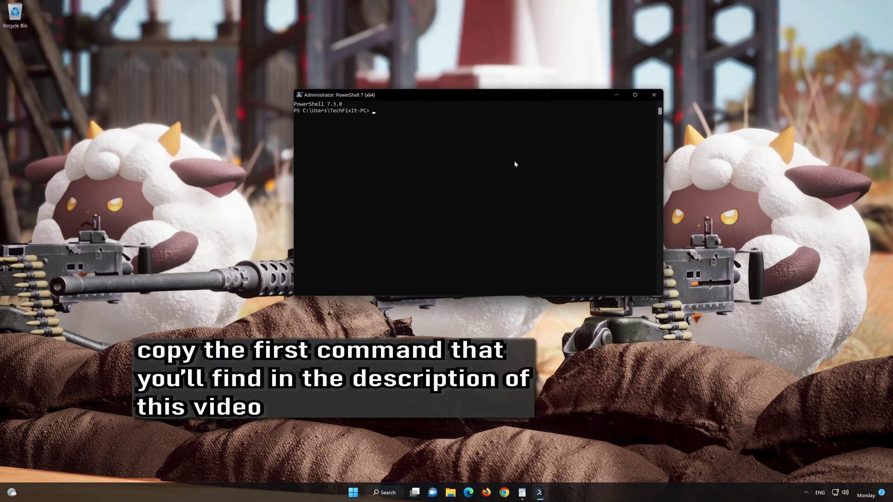
Copy the first command, the *WindowsStore* one, from the open WordPad document and minimize the document.
{"action": "left_click", "coordinate": [522, 493]}
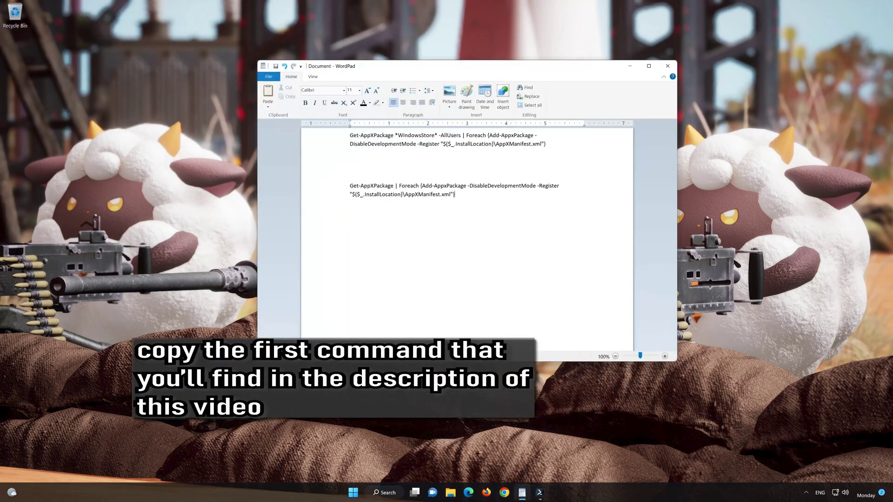
{"action": "left_click_drag", "start_coordinate": [547, 148], "coordinate": [349, 136]}
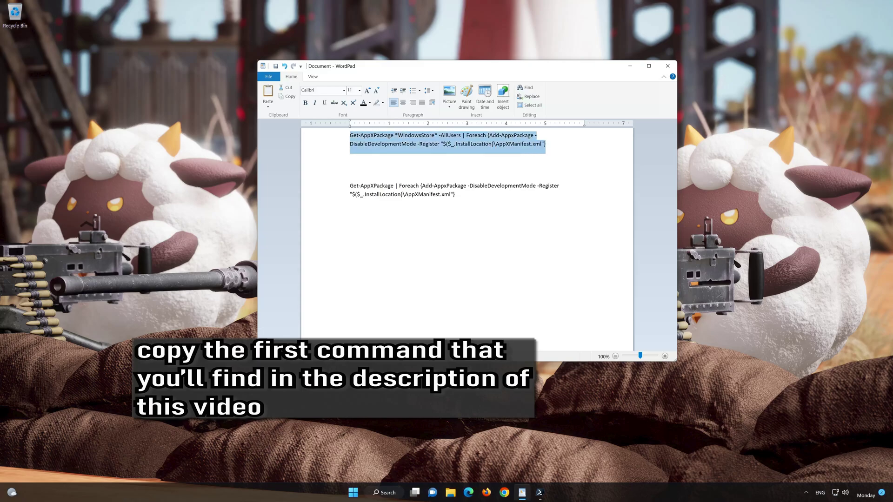
{"action": "right_click", "coordinate": [366, 139]}
{"action": "left_click", "coordinate": [383, 152]}
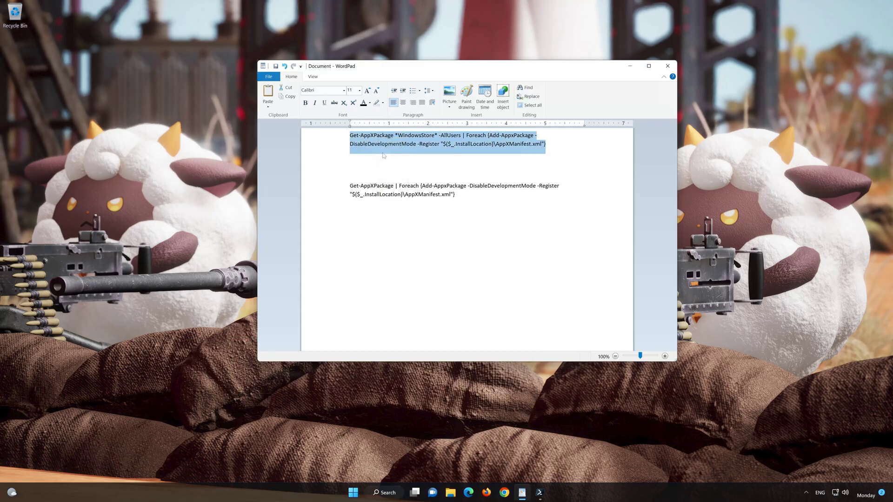
{"action": "left_click", "coordinate": [631, 66]}
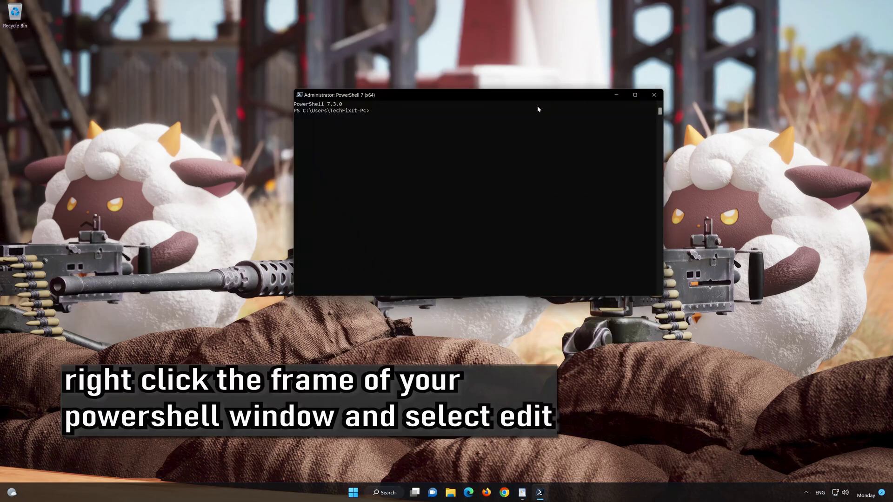
Paste and run Get-AppXPackage *WindowsStore* -AllUsers | Foreach {Add-AppxPackage -DisableDevelopmentMode -Register "$($_.InstallLocation)\AppXManifest.xml"} in the administrator PowerShell window.
{"action": "right_click", "coordinate": [484, 96]}
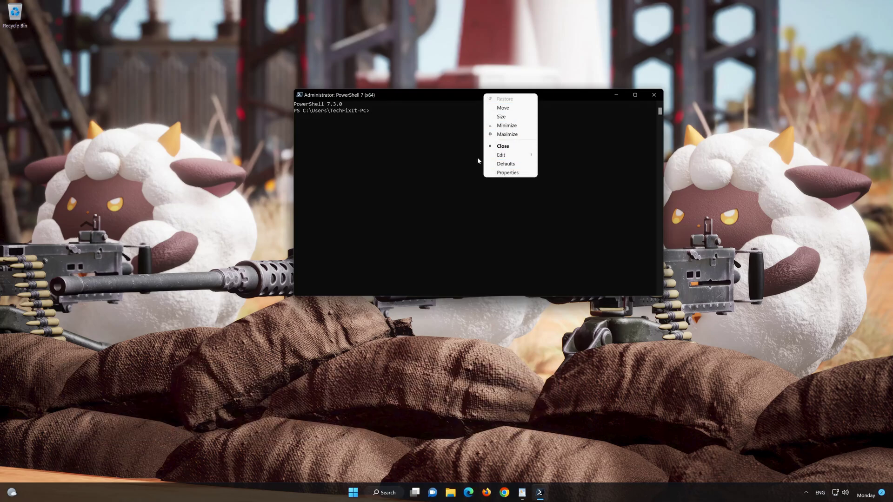
{"action": "mouse_move", "coordinate": [510, 156]}
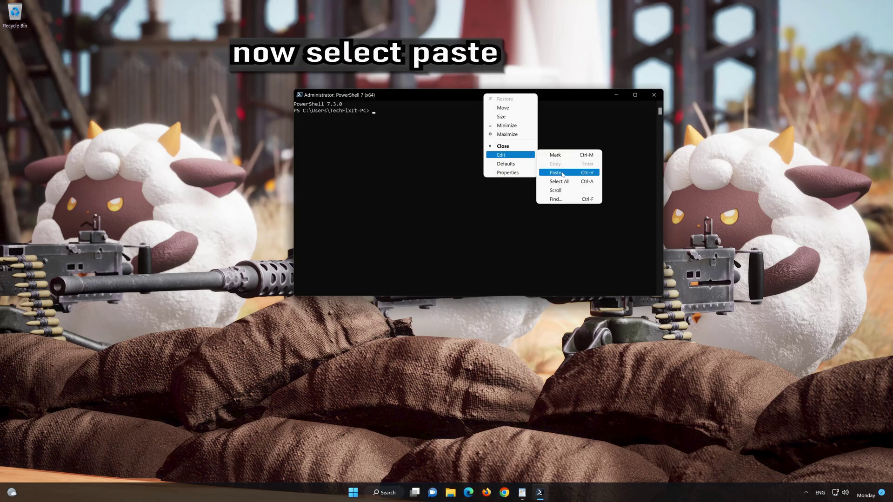
{"action": "left_click", "coordinate": [580, 171]}
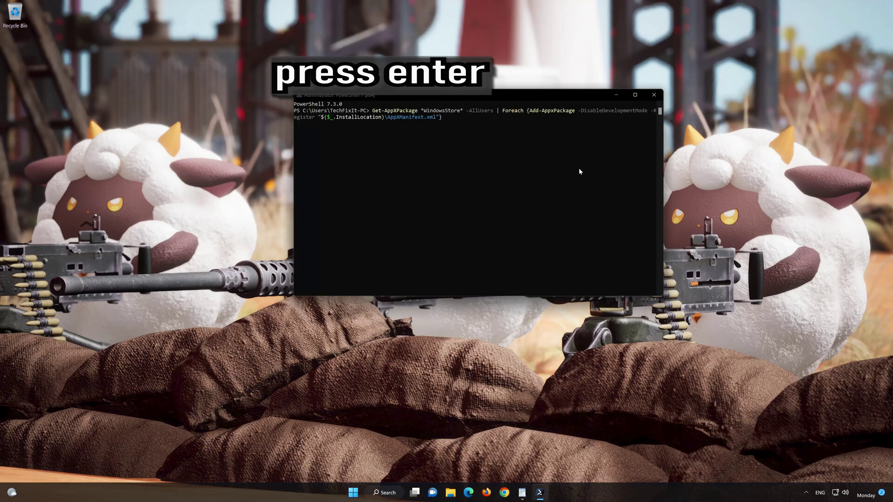
{"action": "key", "text": "Return"}
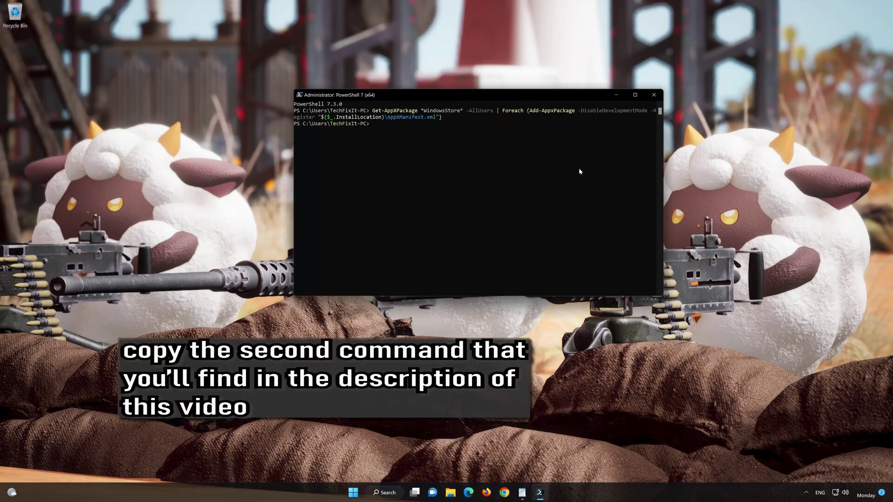
Copy the second command, the Get-AppXPackage one without a package filter, from the WordPad document and minimize the document.
{"action": "left_click", "coordinate": [523, 491]}
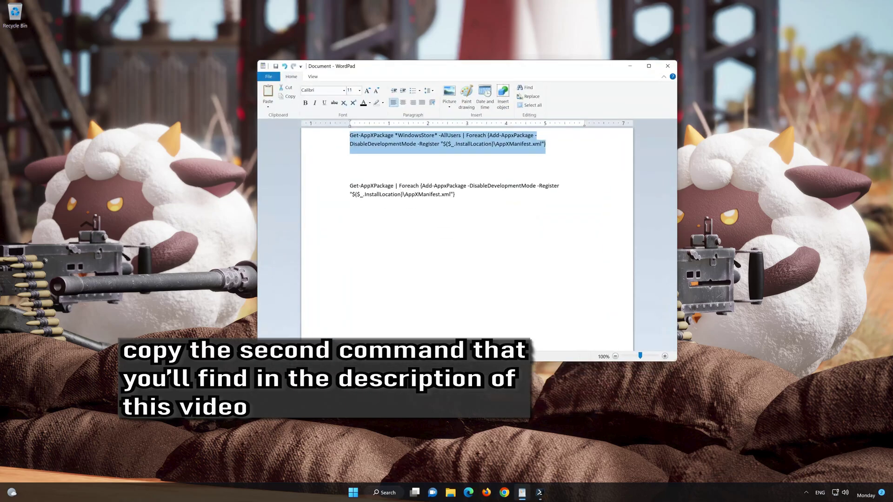
{"action": "left_click_drag", "start_coordinate": [455, 194], "coordinate": [349, 185]}
{"action": "right_click", "coordinate": [369, 186]}
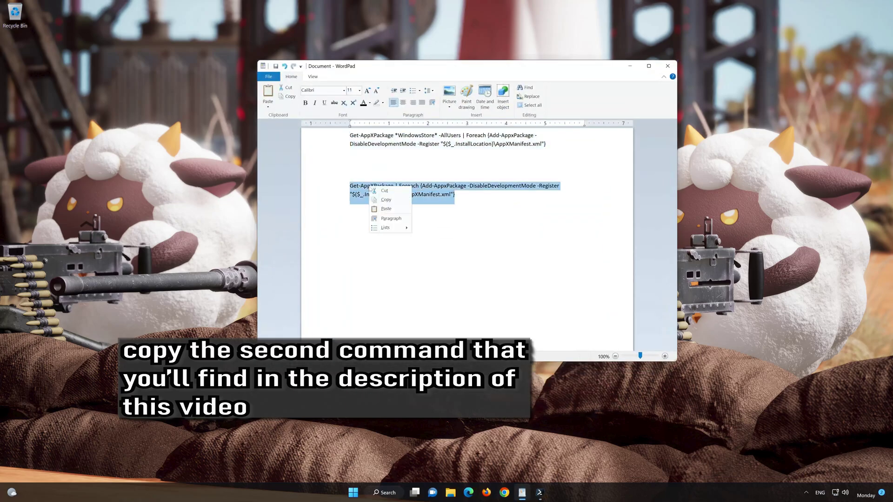
{"action": "left_click", "coordinate": [386, 200]}
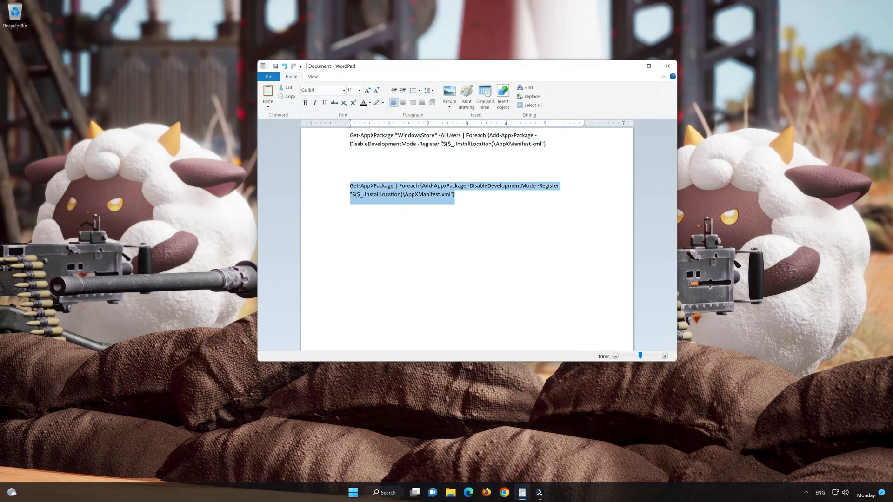
{"action": "left_click", "coordinate": [629, 67]}
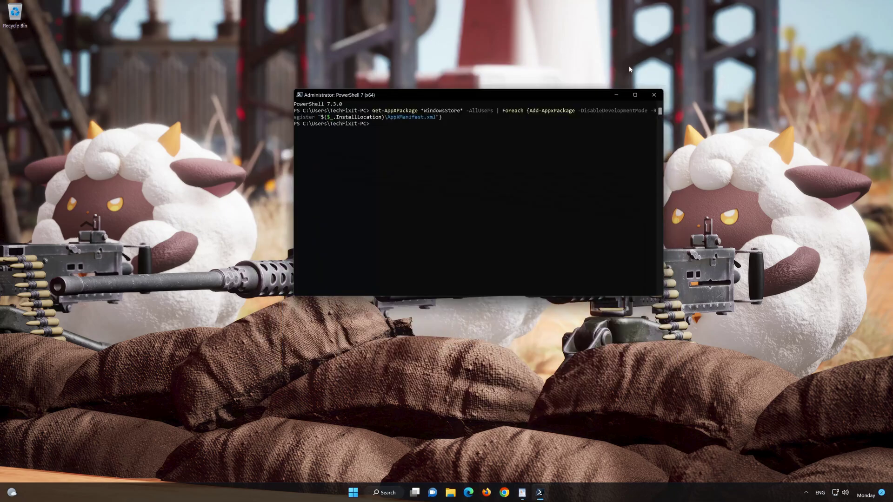
Paste and run Get-AppXPackage | Foreach {Add-AppxPackage -DisableDevelopmentMode -Register "$($_.InstallLocation)\AppXManifest.xml"} in PowerShell to re-register all apps.
{"action": "right_click", "coordinate": [407, 93]}
{"action": "mouse_move", "coordinate": [433, 157]}
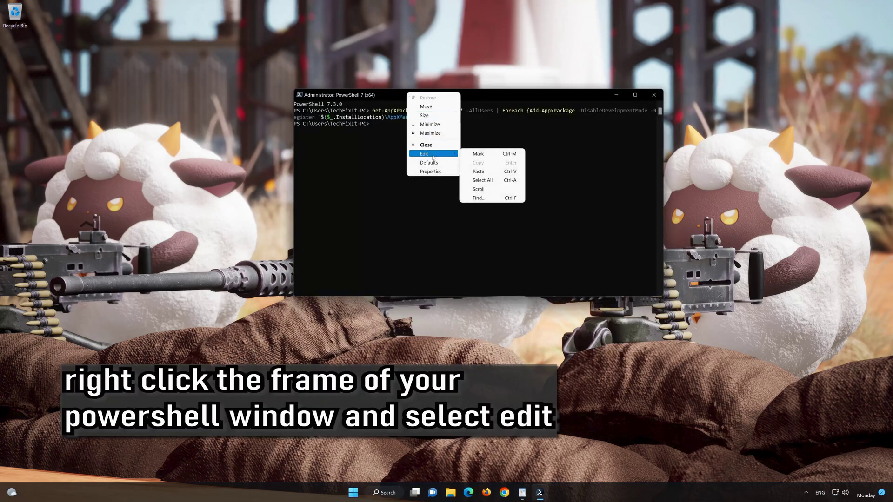
{"action": "left_click", "coordinate": [494, 173]}
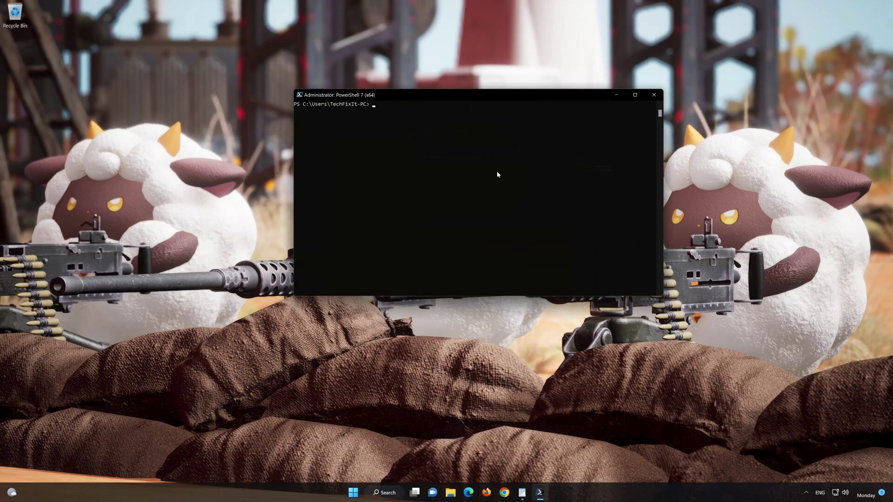
Close the PowerShell session with the exit command.
{"action": "type", "text": "e"}
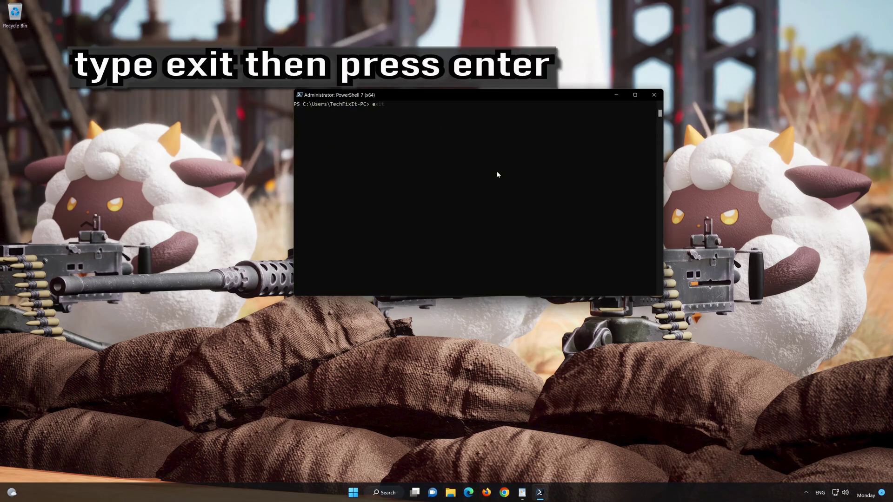
{"action": "type", "text": "xit"}
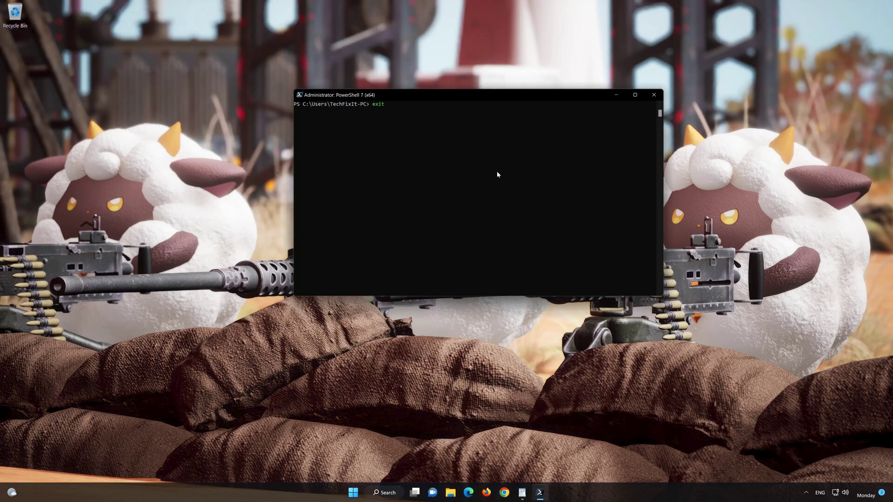
{"action": "key", "text": "Return"}
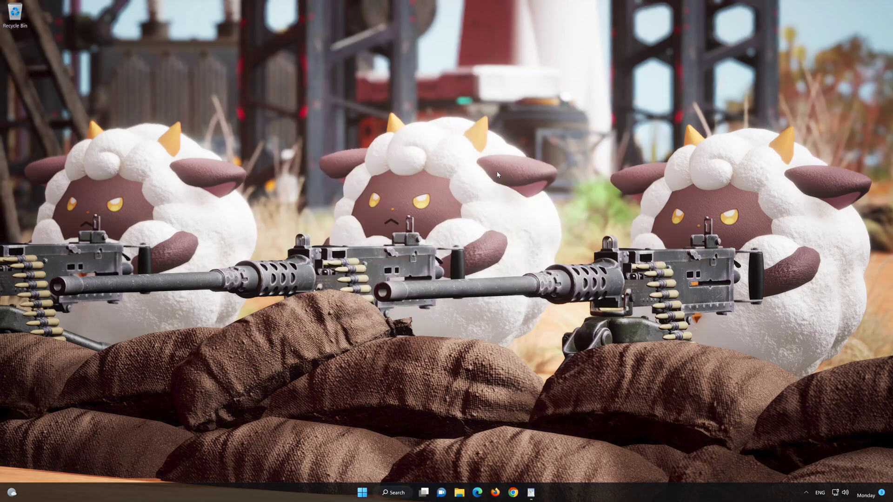
Search for Microsoft Store, pin it to the taskbar, and open it from there.
{"action": "left_click", "coordinate": [362, 493]}
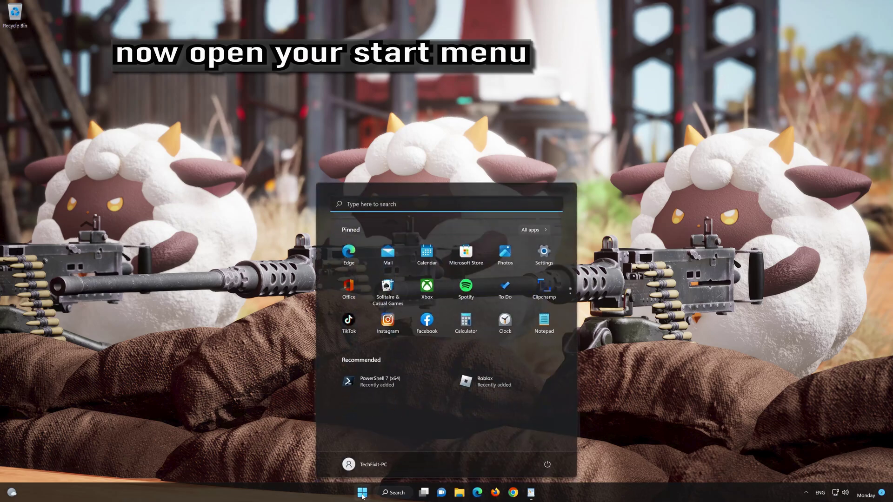
{"action": "type", "text": "mi"}
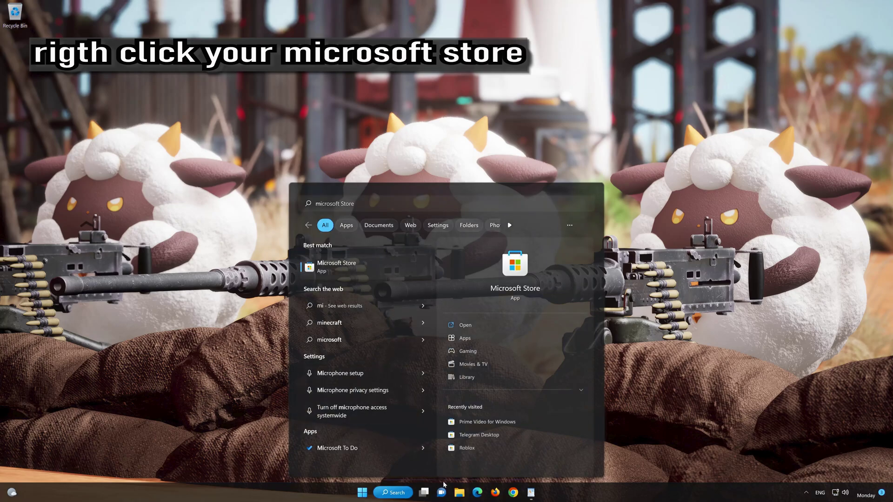
{"action": "right_click", "coordinate": [410, 270]}
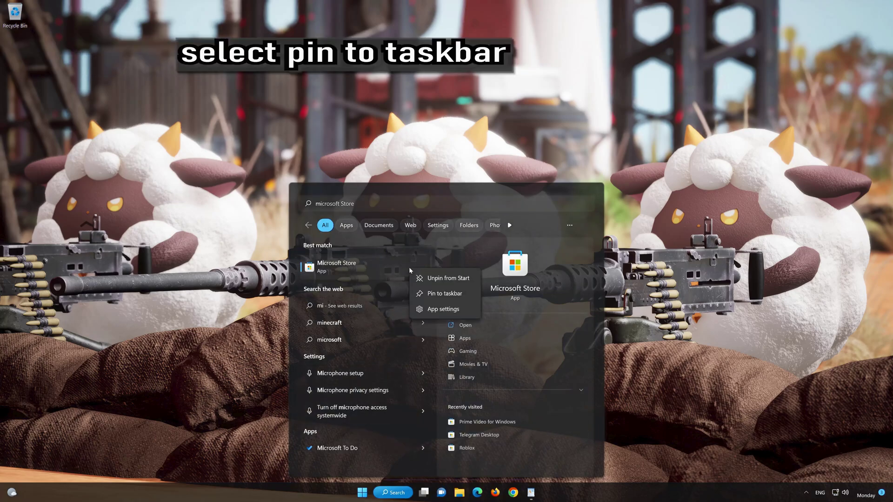
{"action": "left_click", "coordinate": [449, 294]}
{"action": "key", "text": "Escape"}
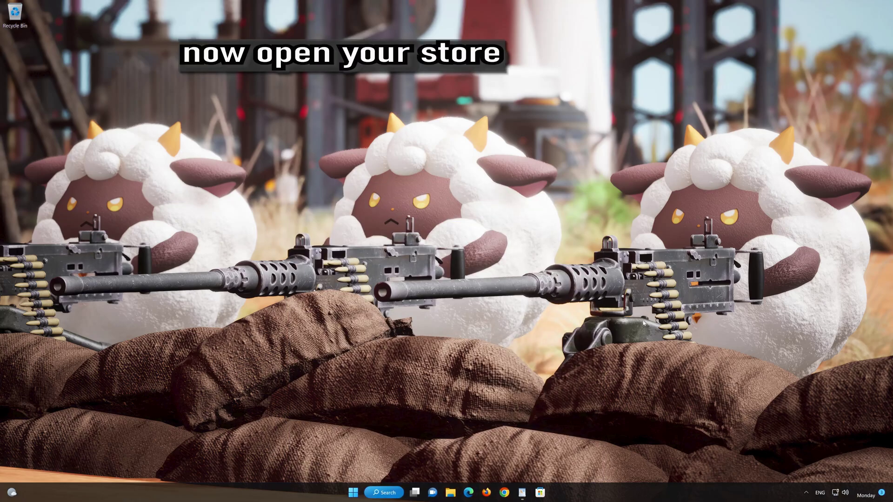
{"action": "left_click", "coordinate": [540, 493]}
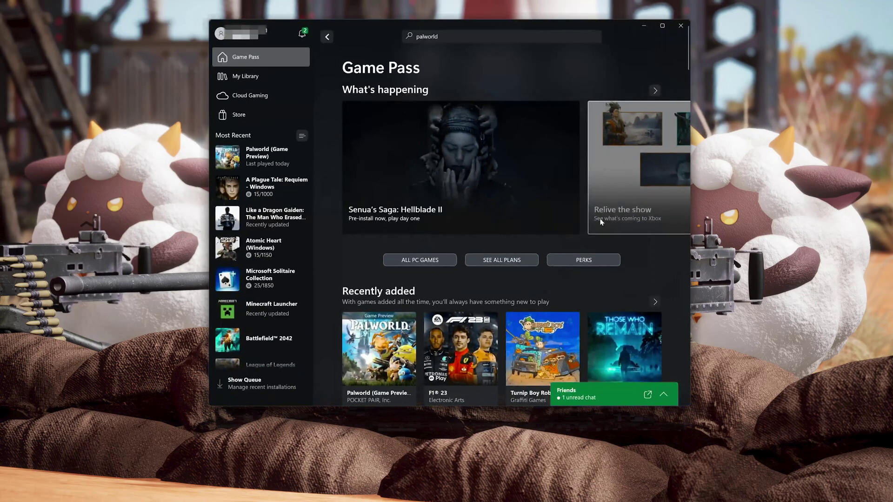
In the Xbox app, open the page of the recently played game Palworld (Game Preview).
{"action": "mouse_move", "coordinate": [281, 149]}
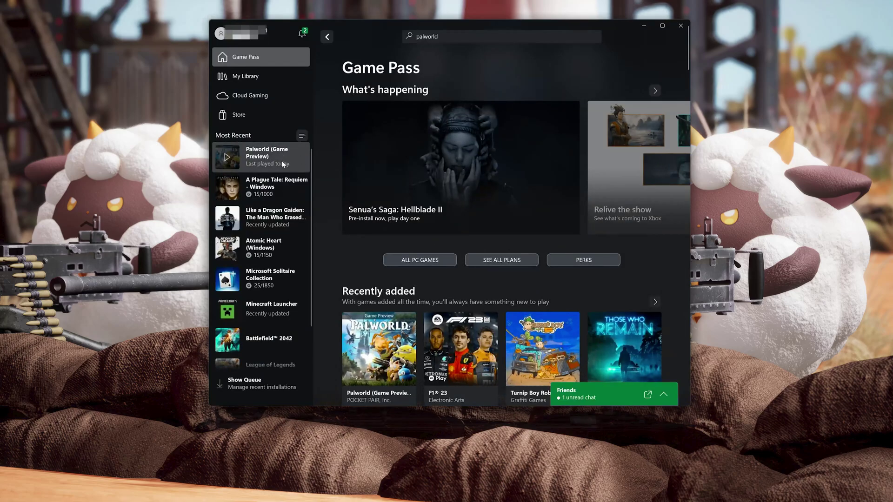
{"action": "left_click", "coordinate": [282, 163]}
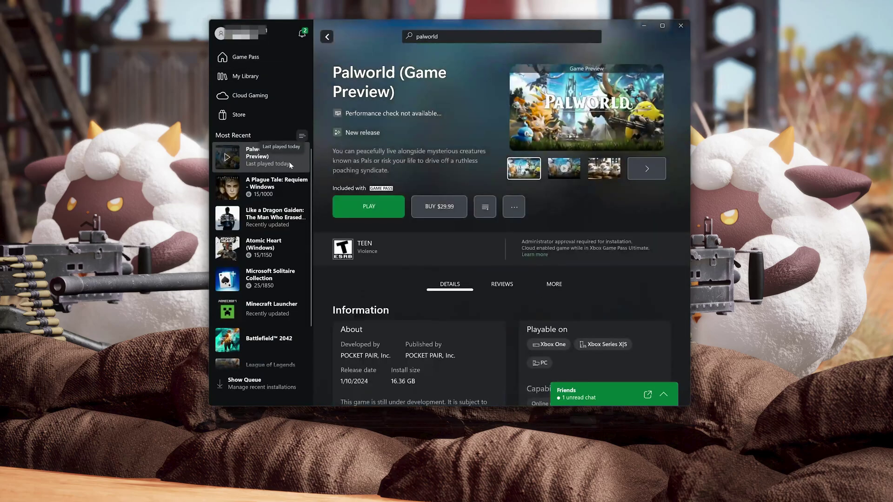
Verify and repair the Palworld (Game Preview) files from the game's management options, confirm the reset, and start the game.
{"action": "left_click", "coordinate": [515, 215]}
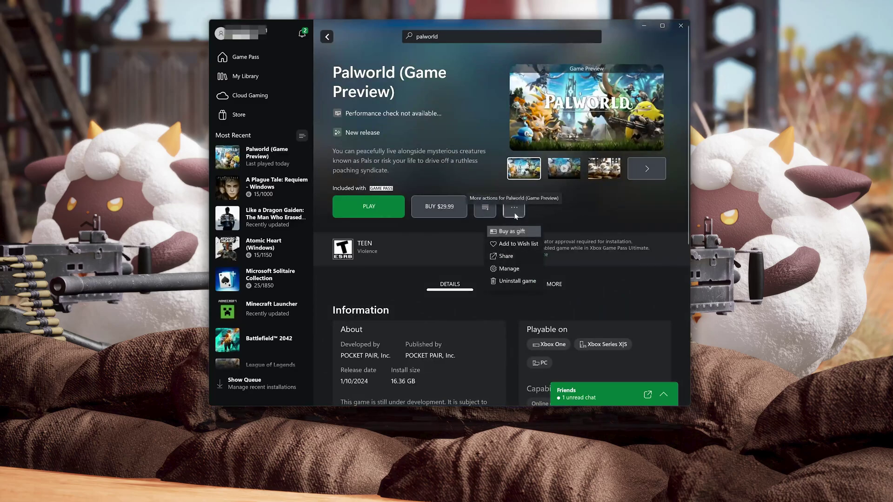
{"action": "left_click", "coordinate": [508, 270]}
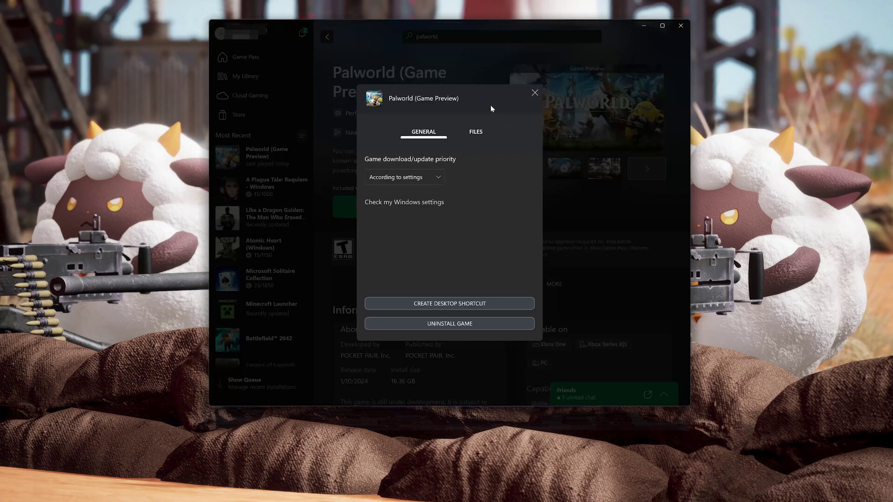
{"action": "left_click", "coordinate": [484, 135]}
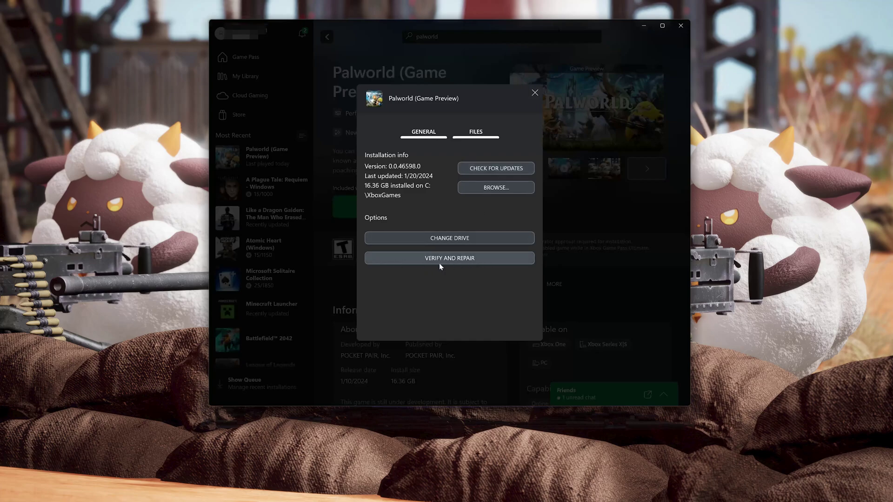
{"action": "left_click", "coordinate": [457, 259]}
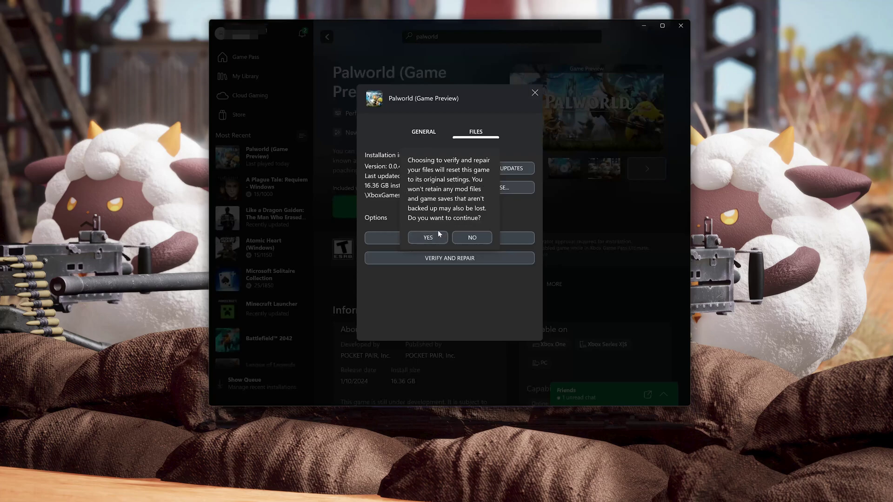
{"action": "left_click", "coordinate": [424, 239]}
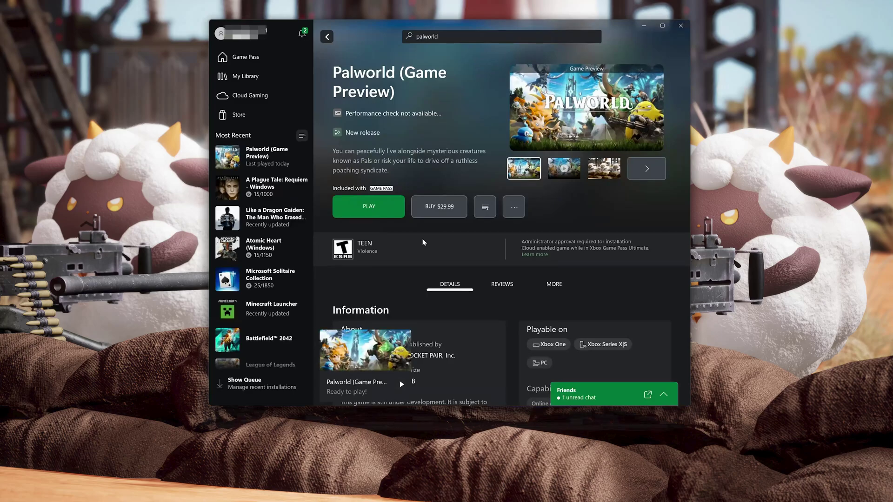
{"action": "left_click", "coordinate": [389, 217]}
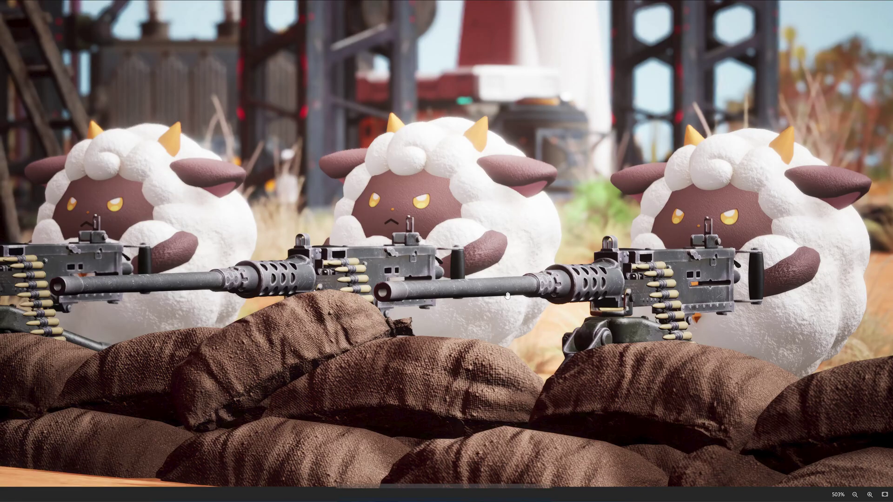
Search Windows for Pal, run it as administrator, allow the elevation, and accept the game's pre-release notice.
{"action": "key", "text": "super"}
{"action": "type", "text": "PAL"}
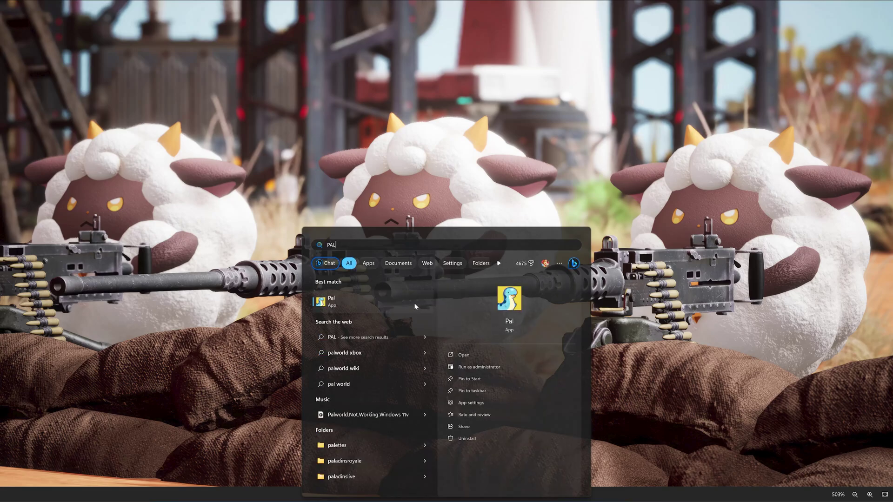
{"action": "left_click", "coordinate": [492, 368]}
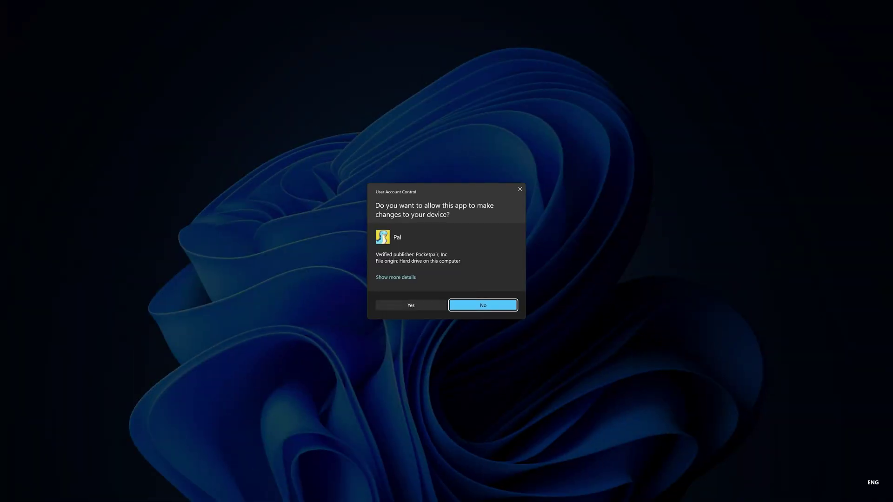
{"action": "left_click", "coordinate": [412, 306]}
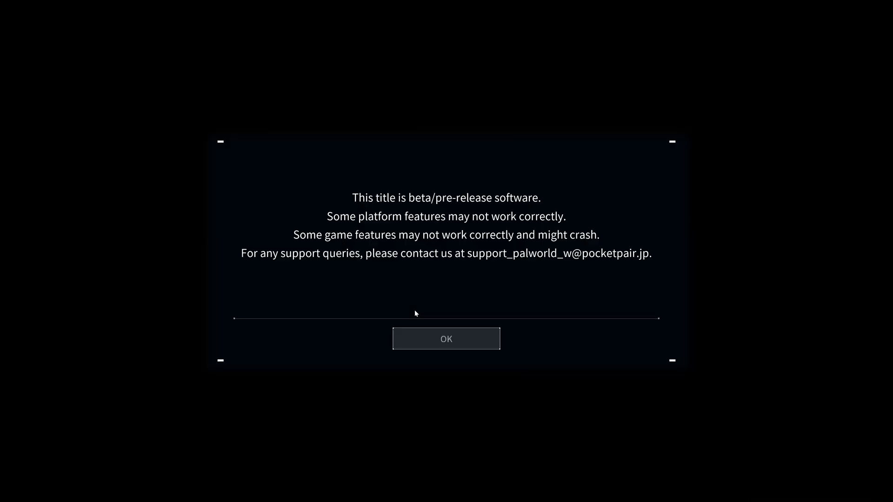
{"action": "left_click", "coordinate": [445, 342]}
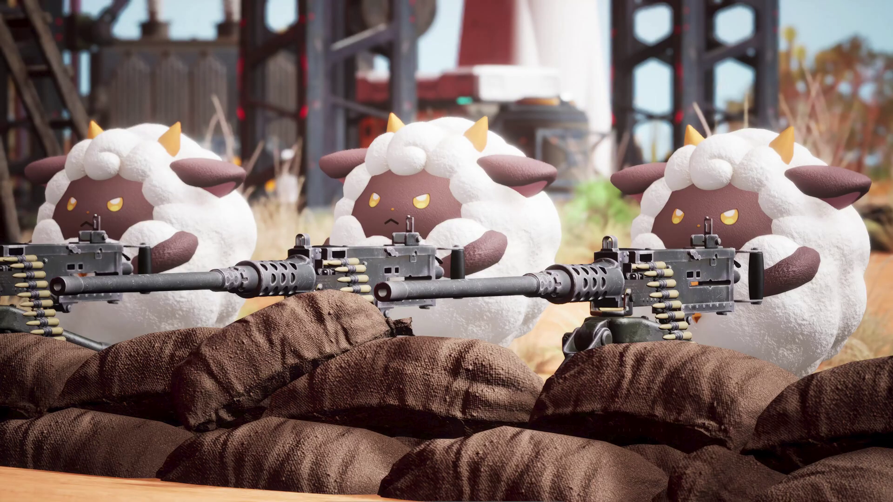
Open the Installed apps list in Windows Settings.
{"action": "key", "text": "super"}
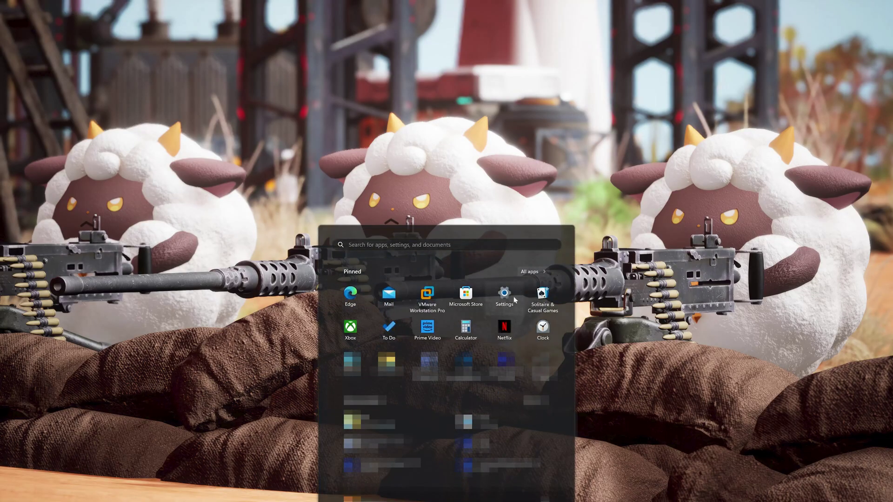
{"action": "left_click", "coordinate": [506, 298]}
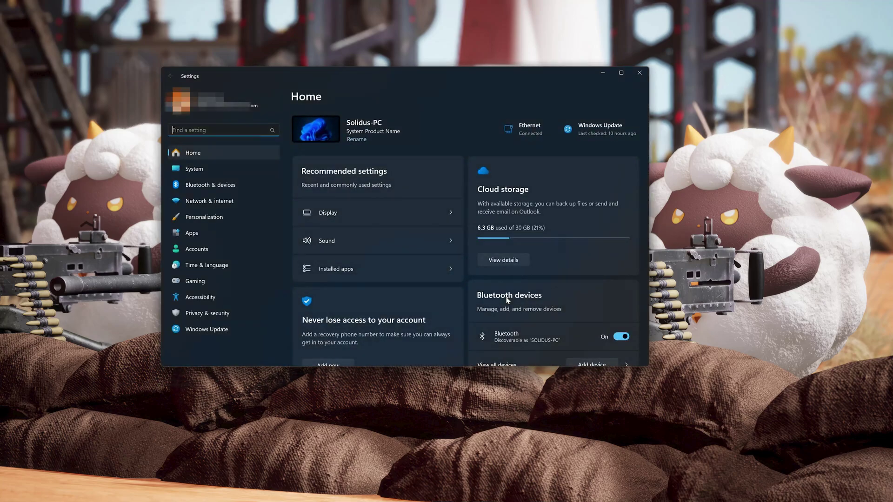
{"action": "left_click", "coordinate": [219, 233]}
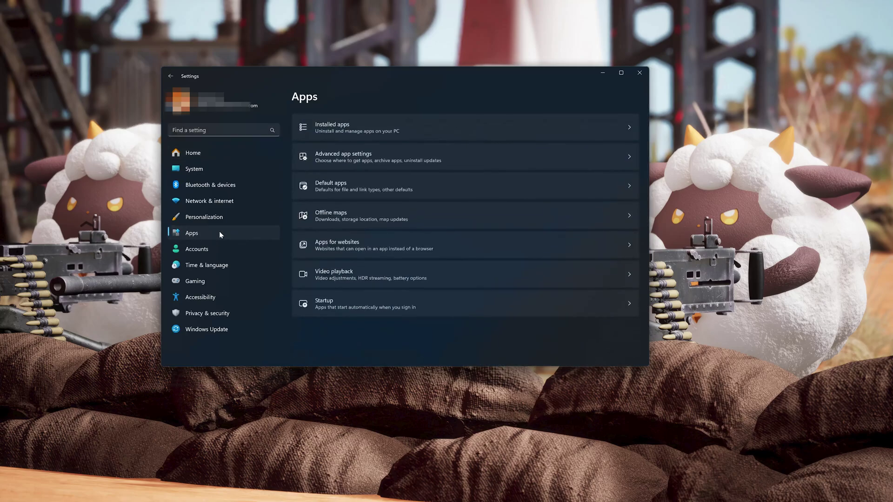
{"action": "left_click", "coordinate": [385, 130]}
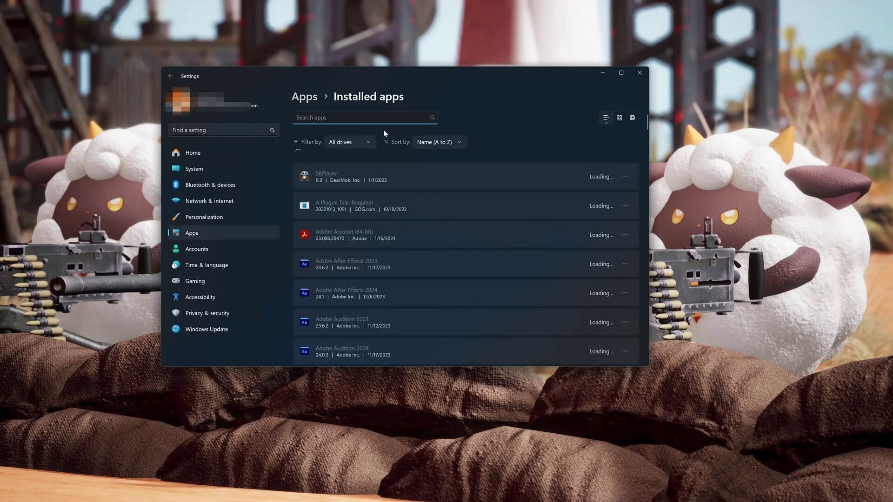
Find Pal by Pocketpair, Inc in the installed apps and open its advanced options.
{"action": "scroll", "coordinate": [469, 208], "scroll_direction": "down", "scroll_amount": 15}
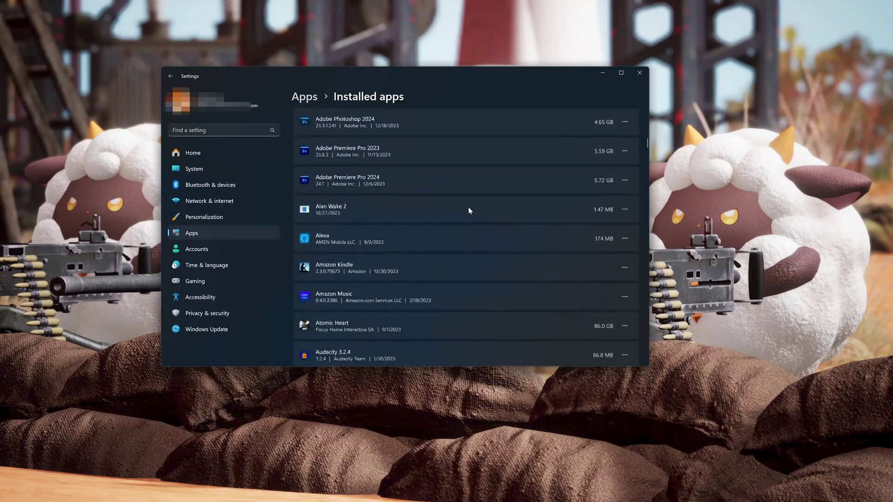
{"action": "scroll", "coordinate": [469, 210], "scroll_direction": "down", "scroll_amount": 15}
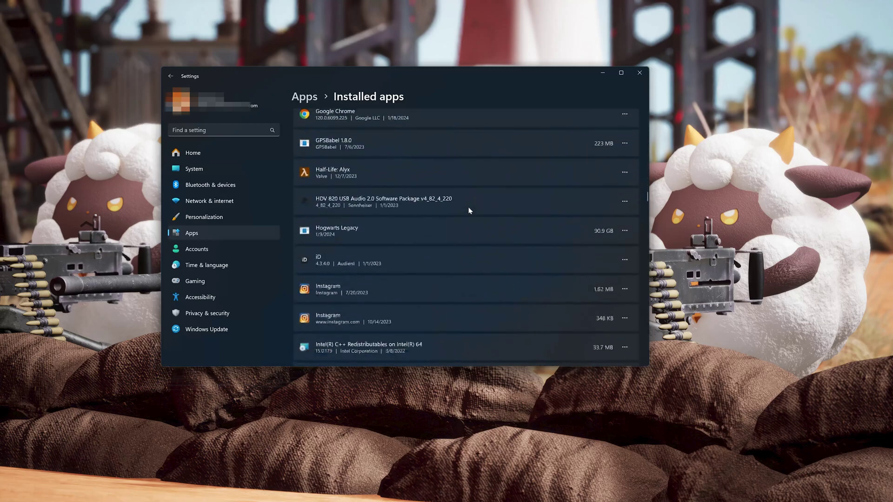
{"action": "scroll", "coordinate": [469, 210], "scroll_direction": "down", "scroll_amount": 15}
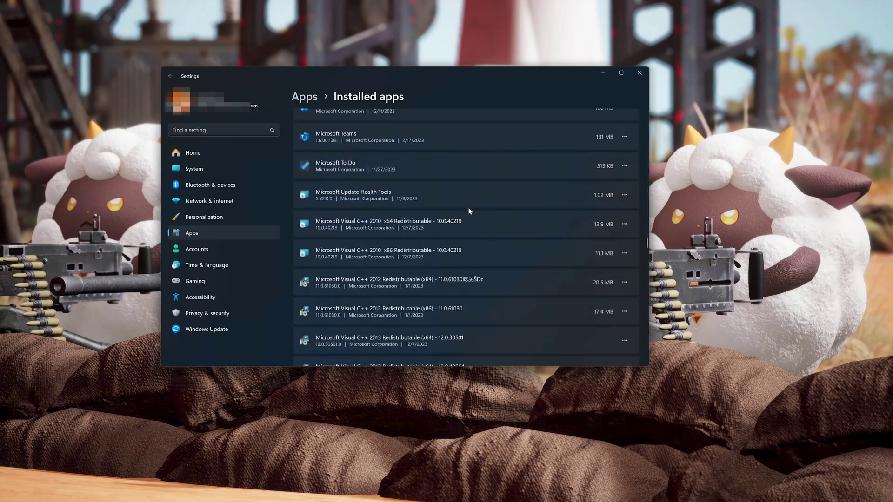
{"action": "scroll", "coordinate": [469, 211], "scroll_direction": "down", "scroll_amount": 15}
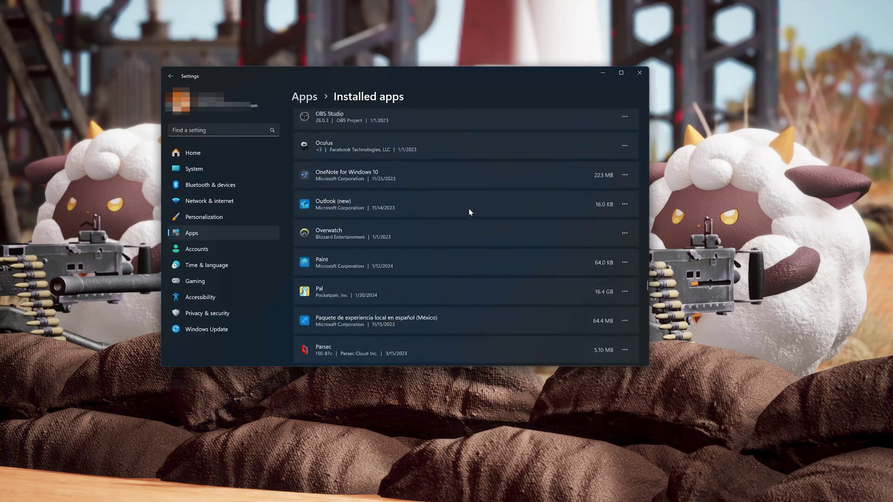
{"action": "scroll", "coordinate": [469, 210], "scroll_direction": "up", "scroll_amount": 5}
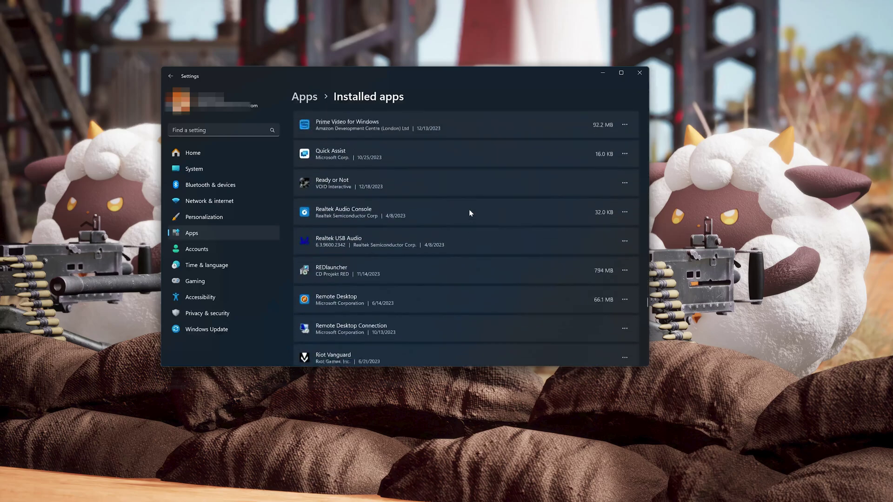
{"action": "scroll", "coordinate": [469, 213], "scroll_direction": "up", "scroll_amount": 3}
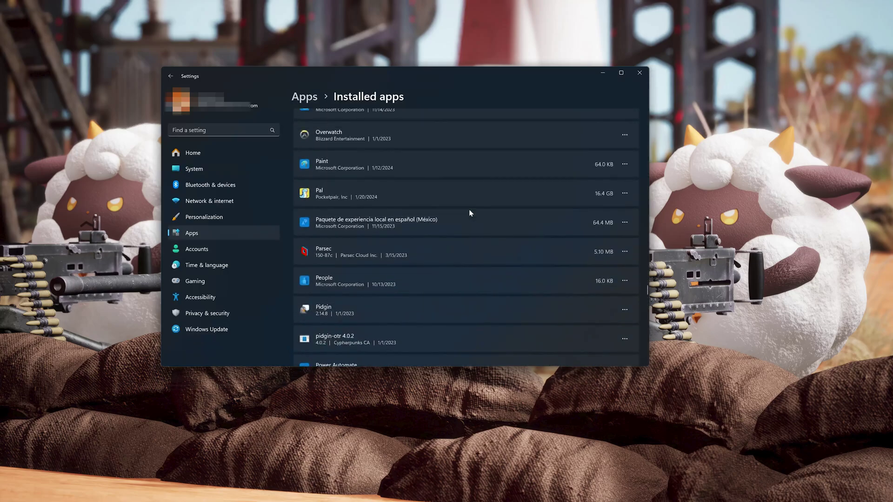
{"action": "scroll", "coordinate": [469, 213], "scroll_direction": "down", "scroll_amount": 1}
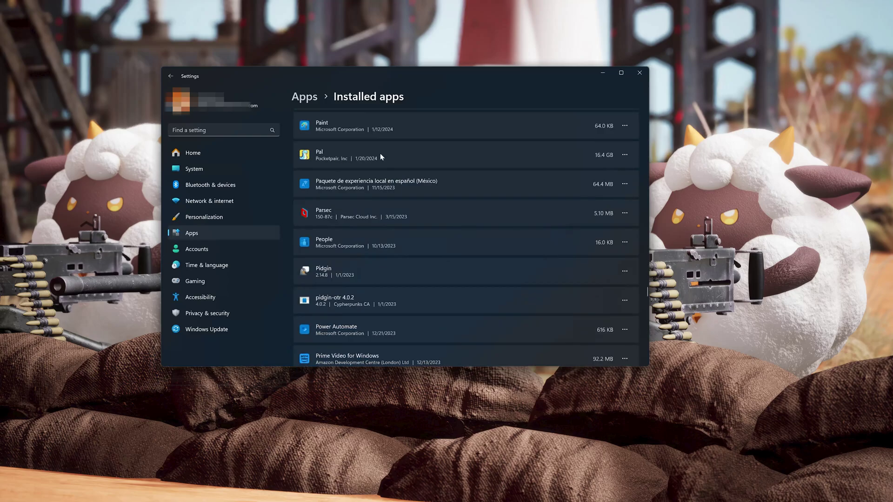
{"action": "left_click", "coordinate": [626, 156]}
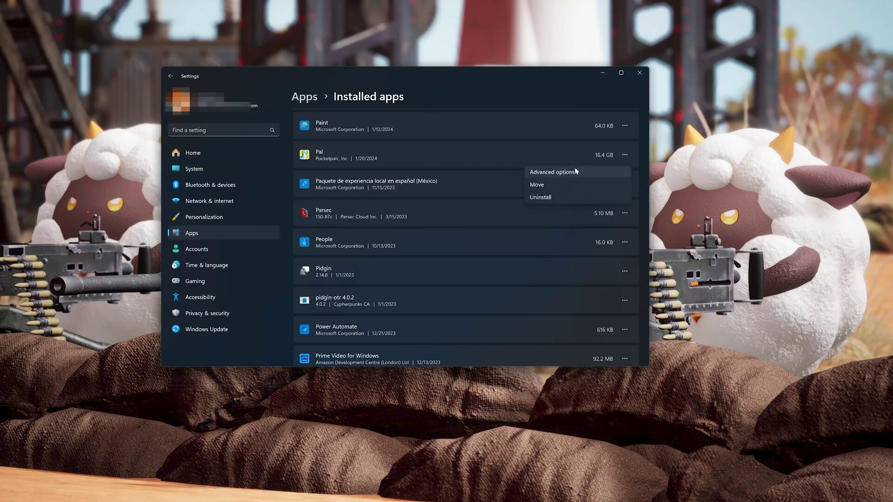
{"action": "left_click", "coordinate": [552, 172]}
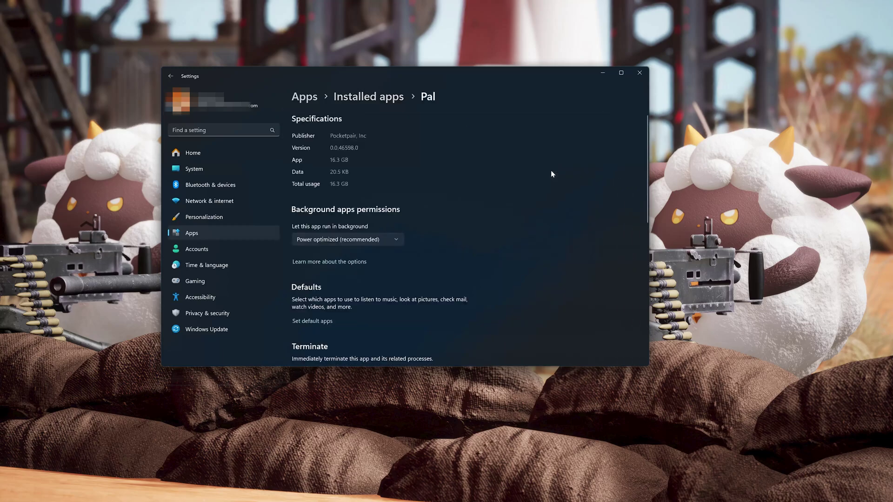
Repair the Pal app and reset it, confirming the deletion of its data.
{"action": "scroll", "coordinate": [551, 171], "scroll_direction": "down", "scroll_amount": 5}
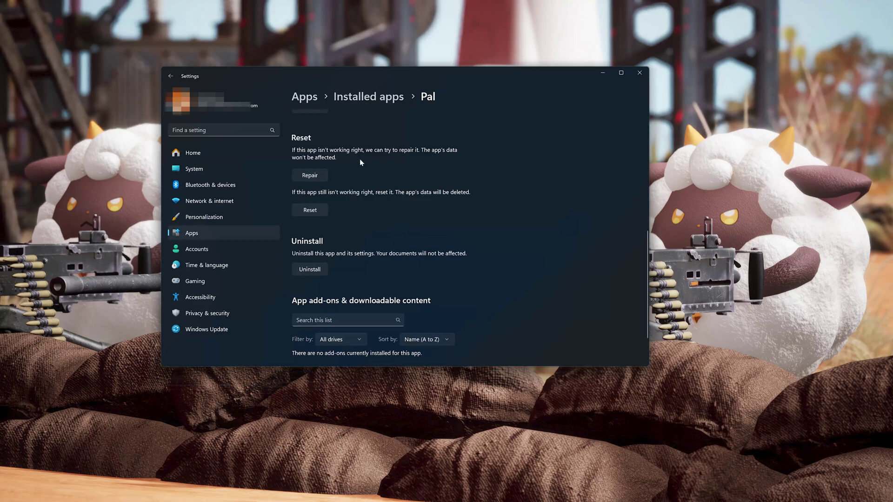
{"action": "left_click", "coordinate": [308, 177]}
{"action": "left_click", "coordinate": [307, 212]}
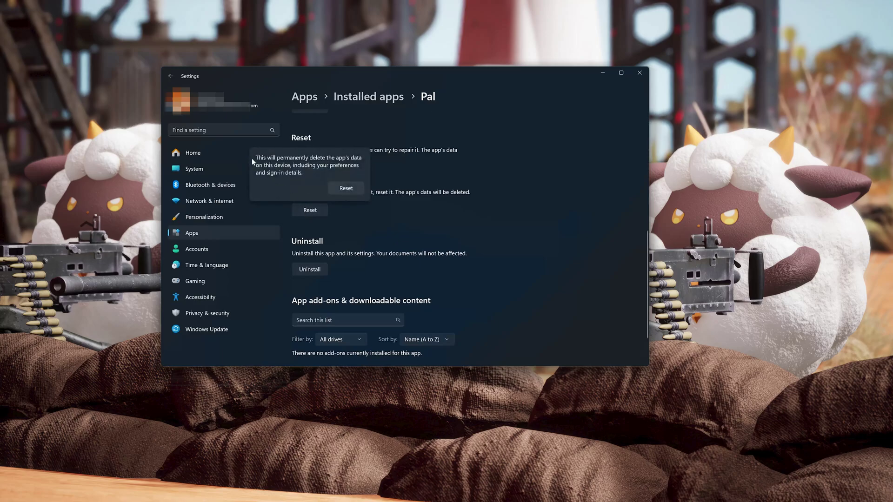
{"action": "left_click", "coordinate": [346, 188]}
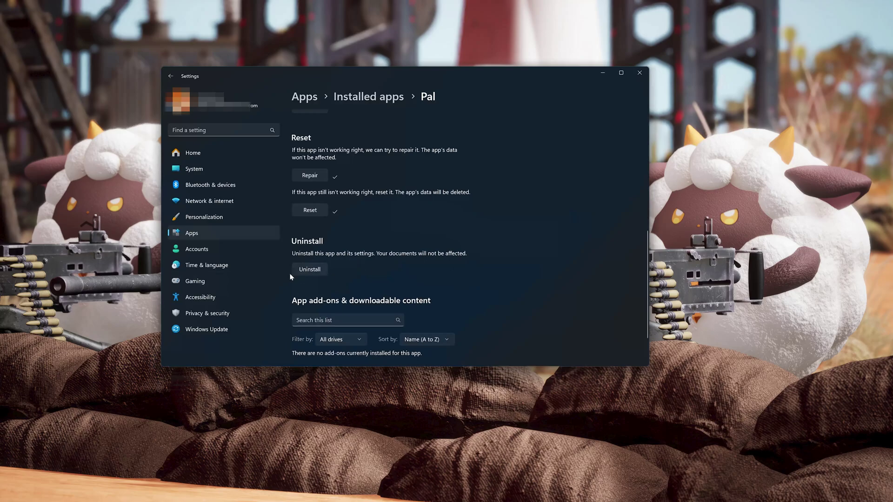
Uninstall the Pal app with confirmation and close Windows Settings.
{"action": "left_click", "coordinate": [311, 270]}
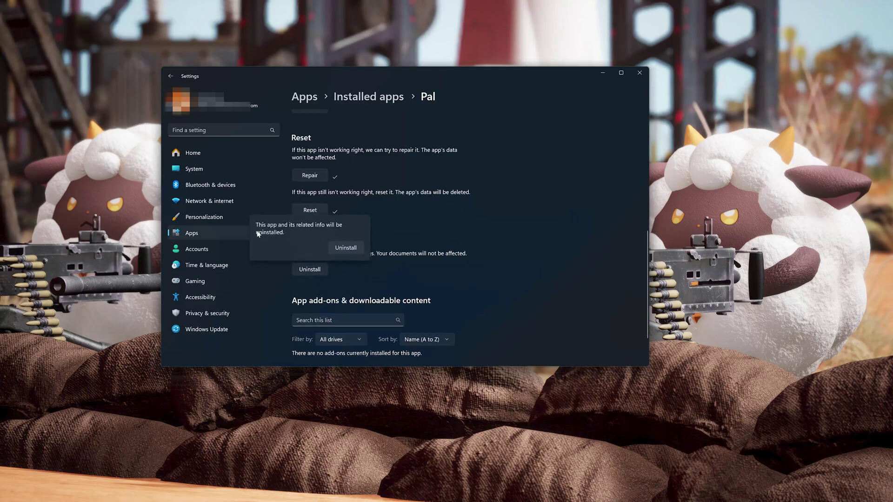
{"action": "left_click", "coordinate": [346, 247]}
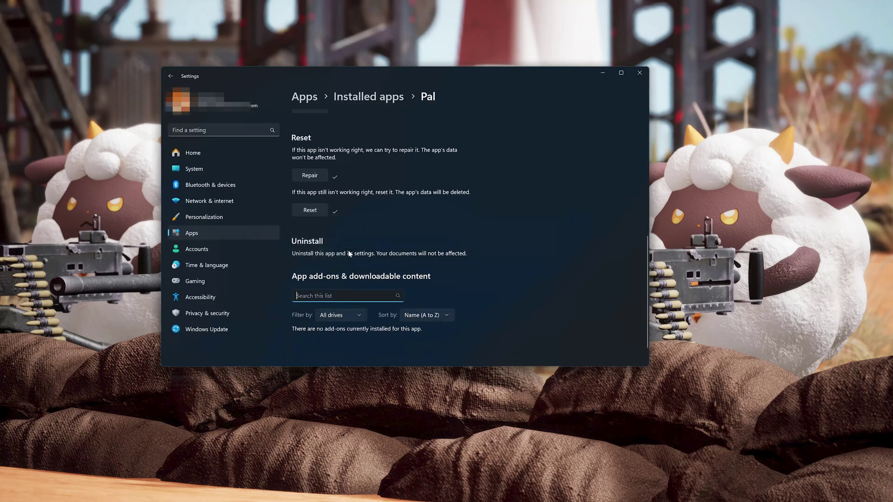
{"action": "left_click", "coordinate": [637, 77]}
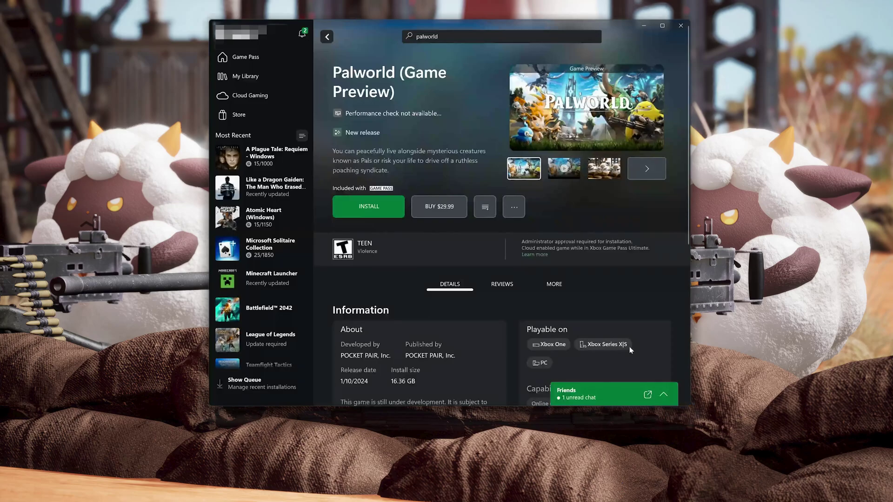
Start installing Palworld (Game Preview) from the Xbox app into C:\XboxGames without a desktop shortcut.
{"action": "left_click", "coordinate": [380, 216]}
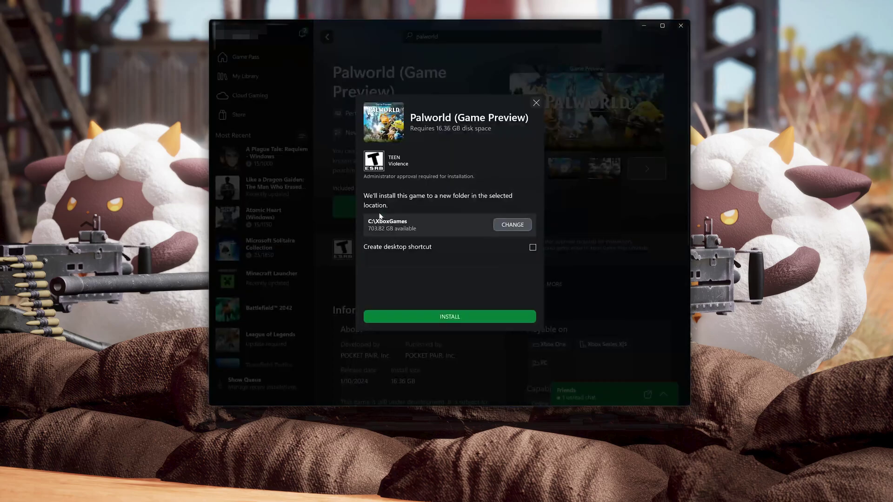
{"action": "left_click", "coordinate": [445, 317]}
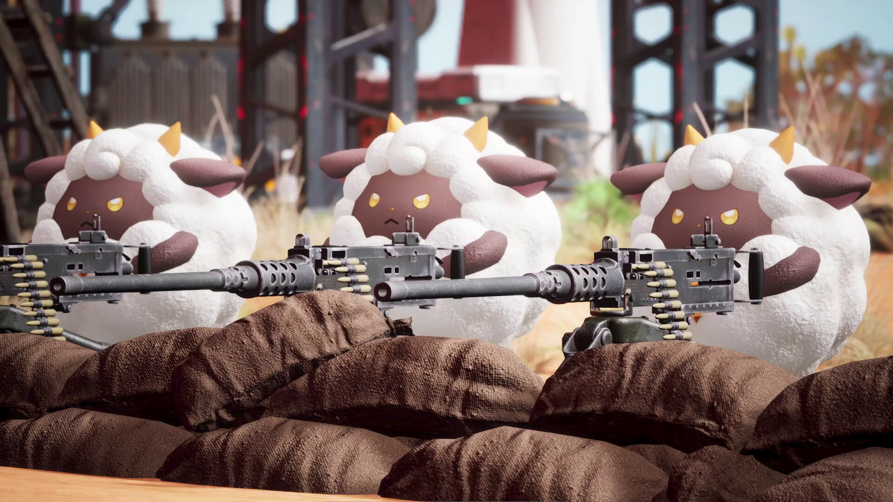
Open the Xbox app, search for palworld, and open the Palworld (Game Preview) page.
{"action": "key", "text": "super"}
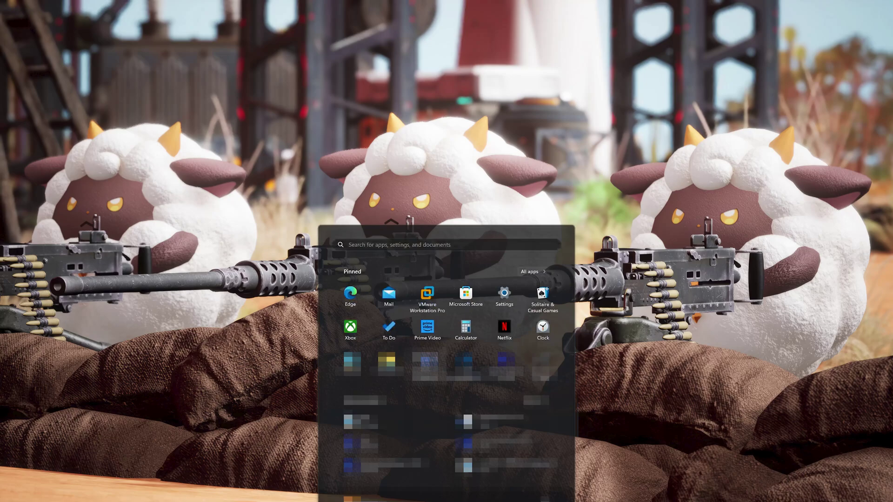
{"action": "left_click", "coordinate": [356, 328]}
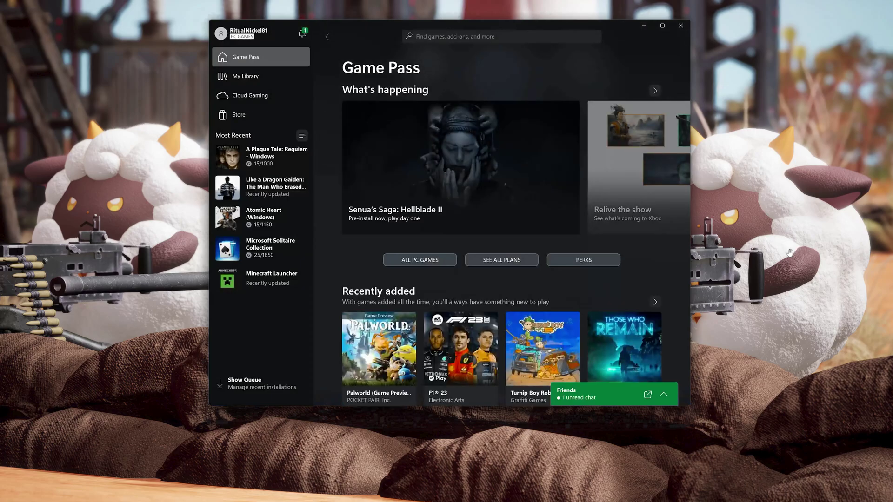
{"action": "left_click", "coordinate": [417, 36]}
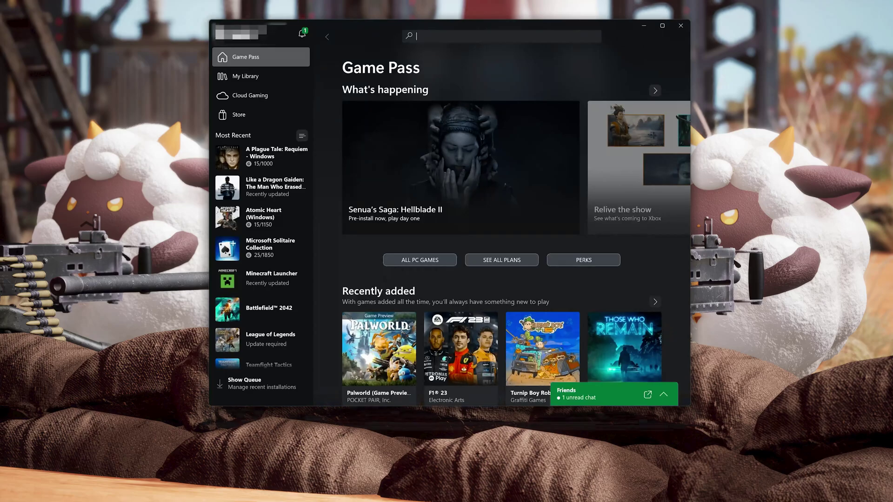
{"action": "type", "text": "pal"}
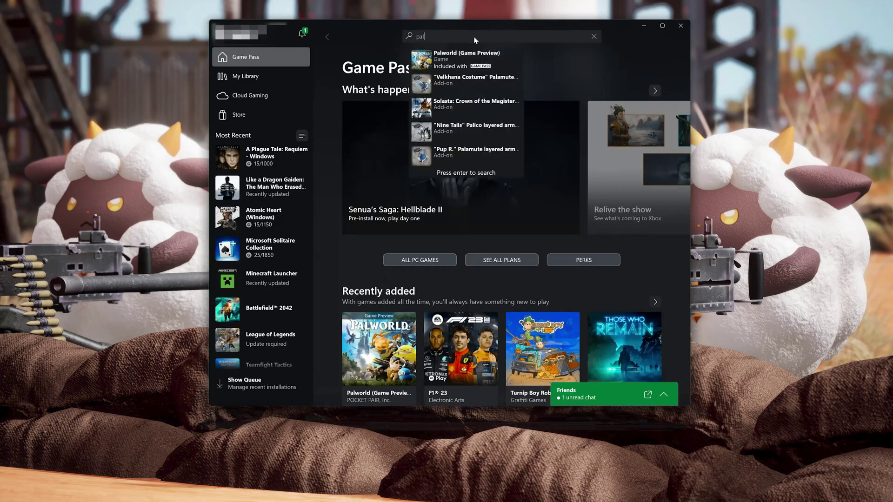
{"action": "type", "text": "world"}
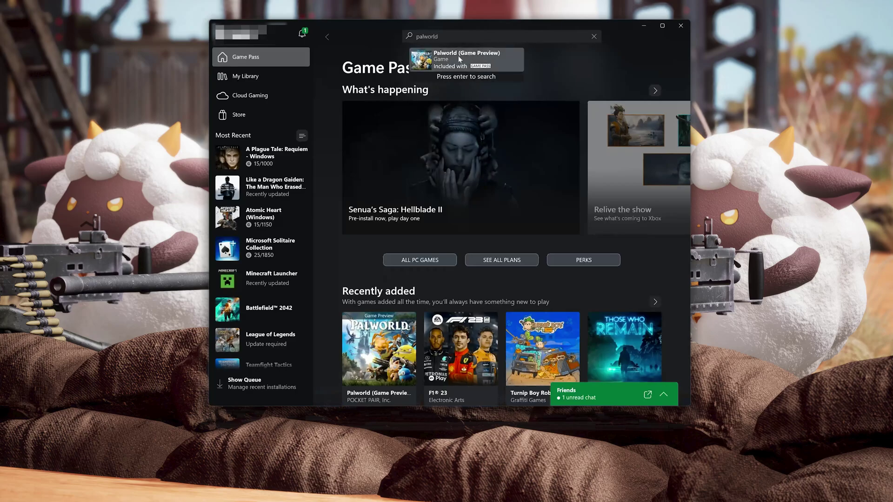
{"action": "left_click", "coordinate": [465, 54]}
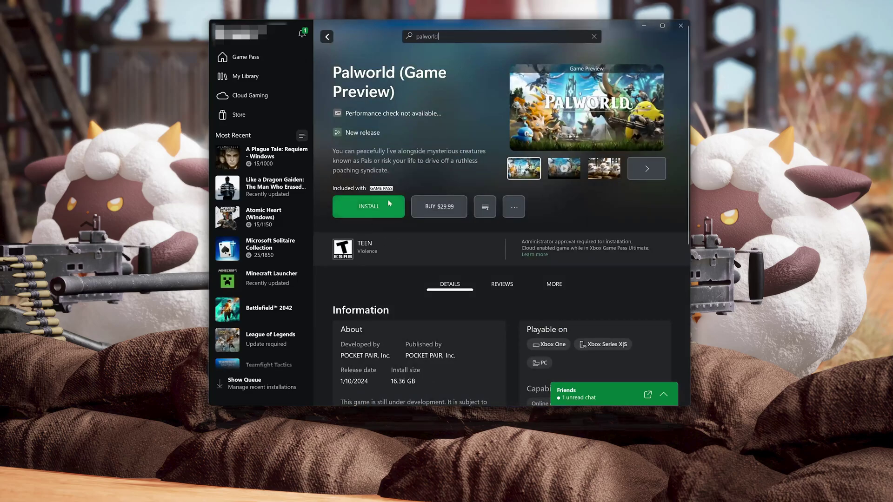
Install Palworld (Game Preview) into C:\XboxGames without a desktop shortcut and launch the installed game.
{"action": "left_click", "coordinate": [376, 206]}
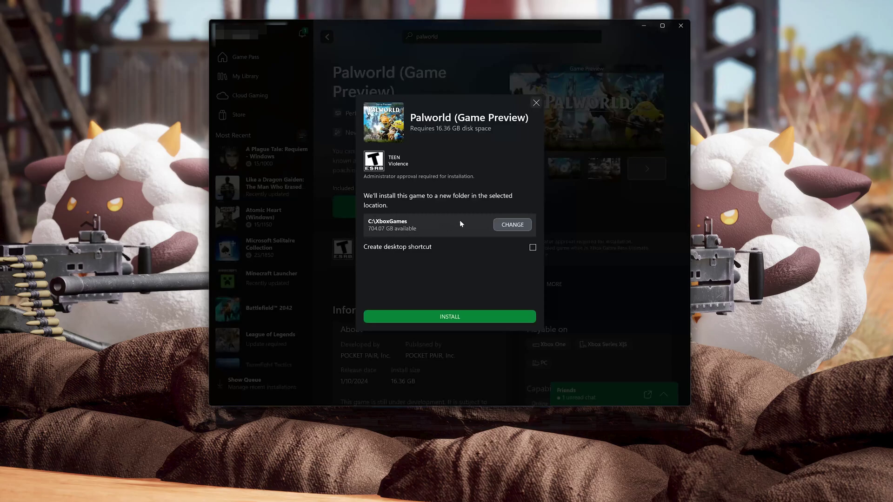
{"action": "left_click", "coordinate": [455, 318]}
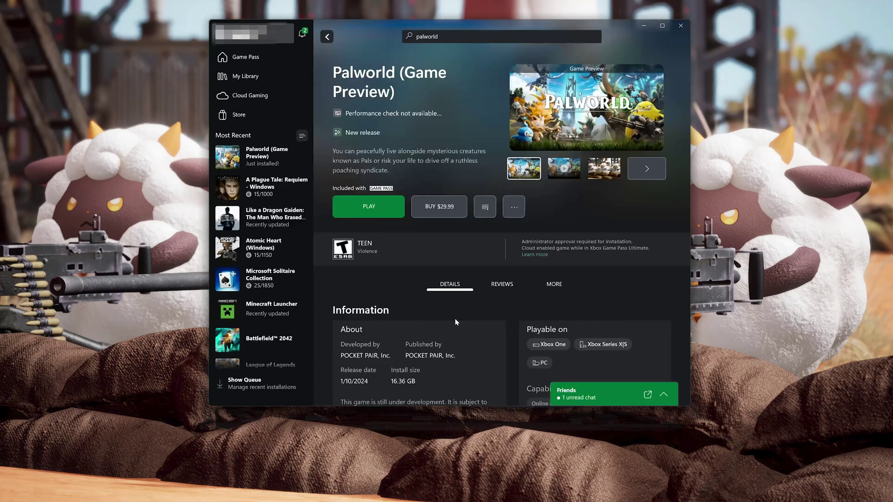
{"action": "left_click", "coordinate": [374, 215]}
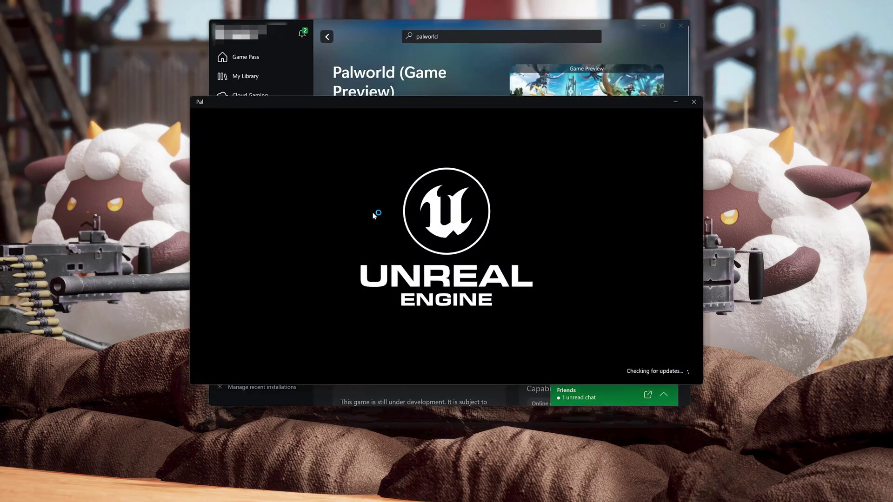